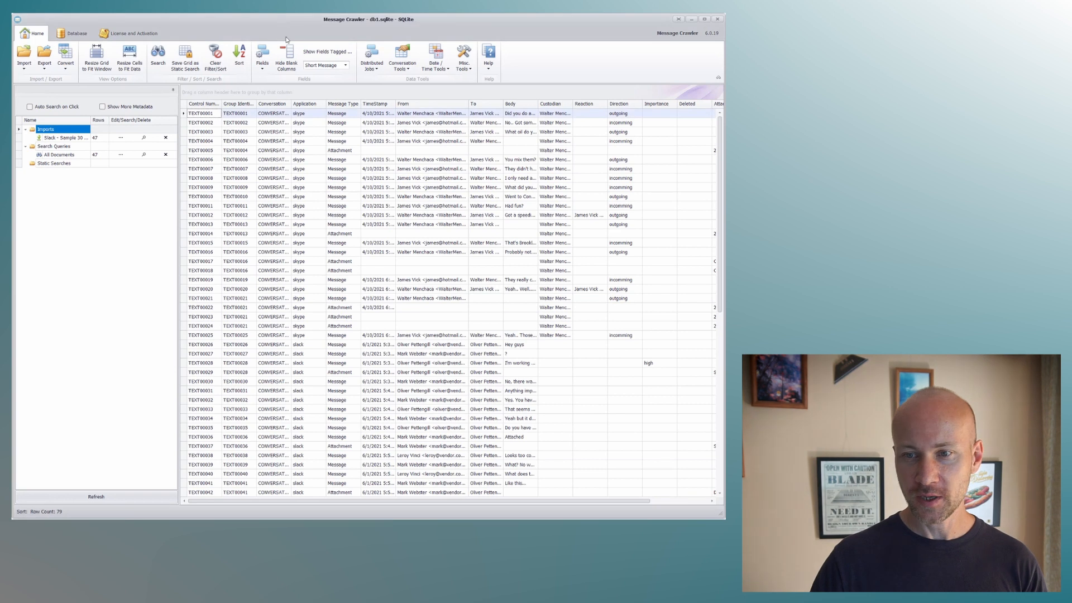
click(24, 62)
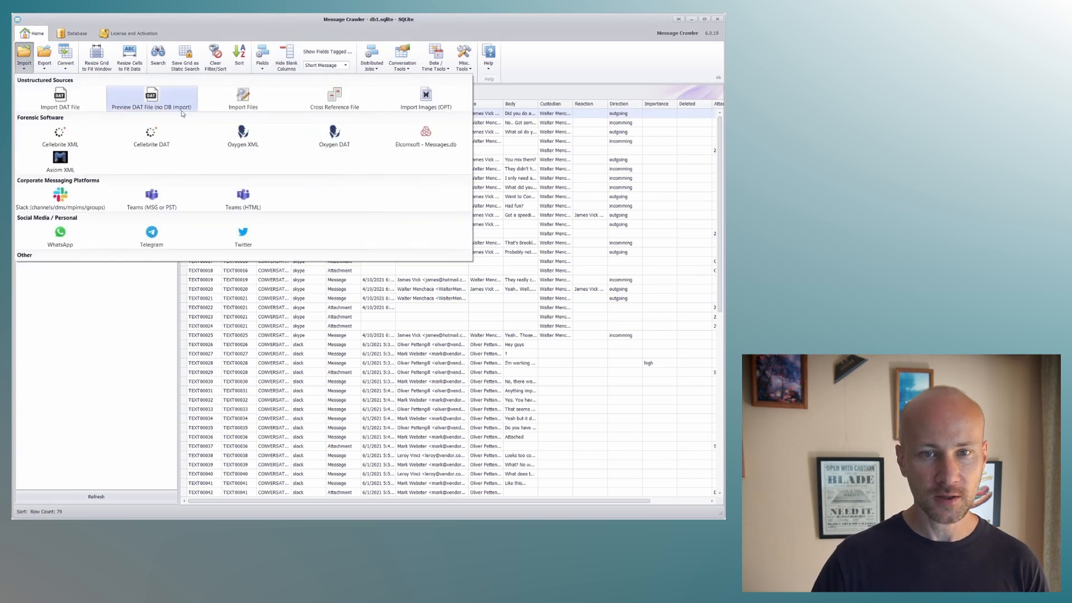
click(172, 109)
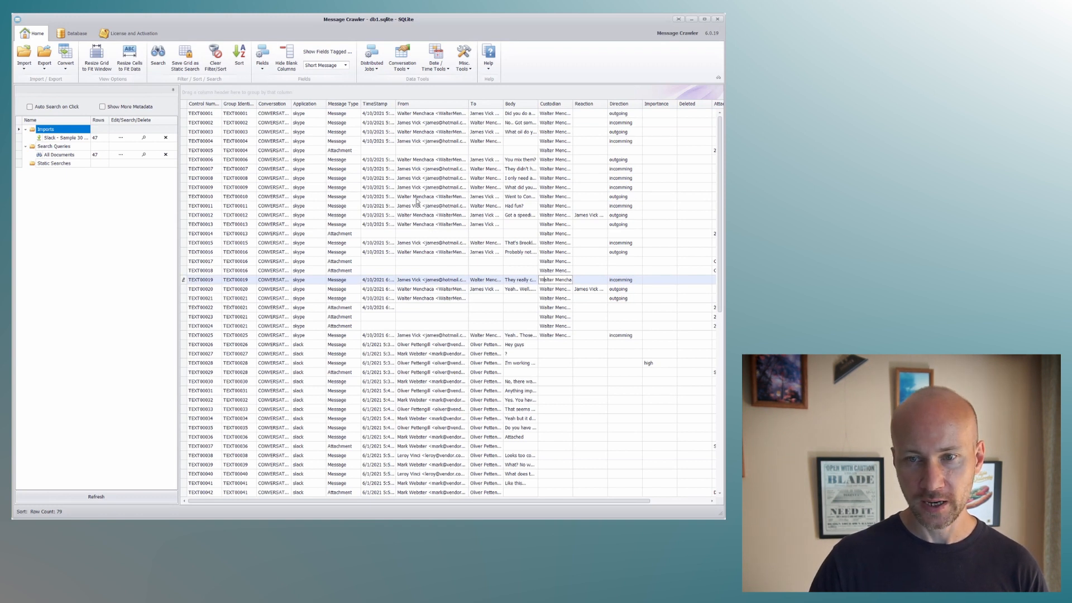
Widen the From column in the message grid and open the Names Search tool.
drag(469, 104, 490, 104)
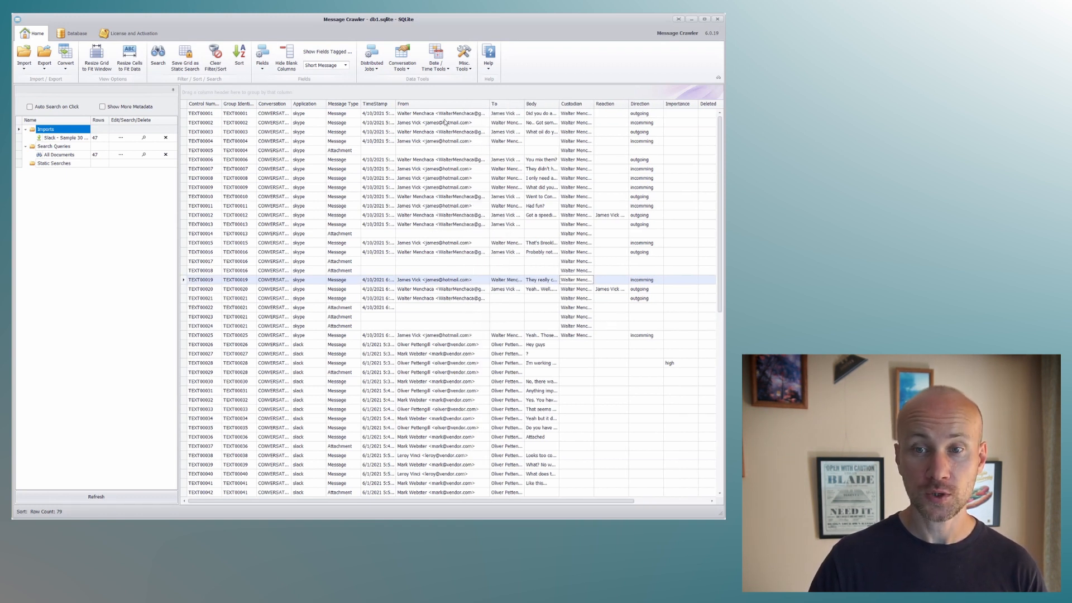
click(464, 67)
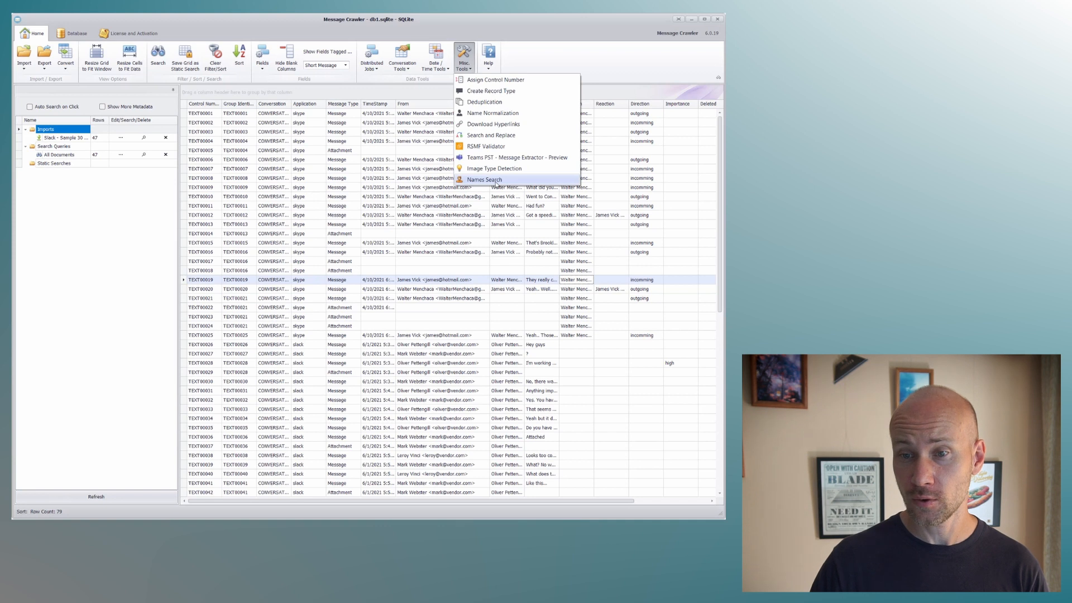
click(496, 181)
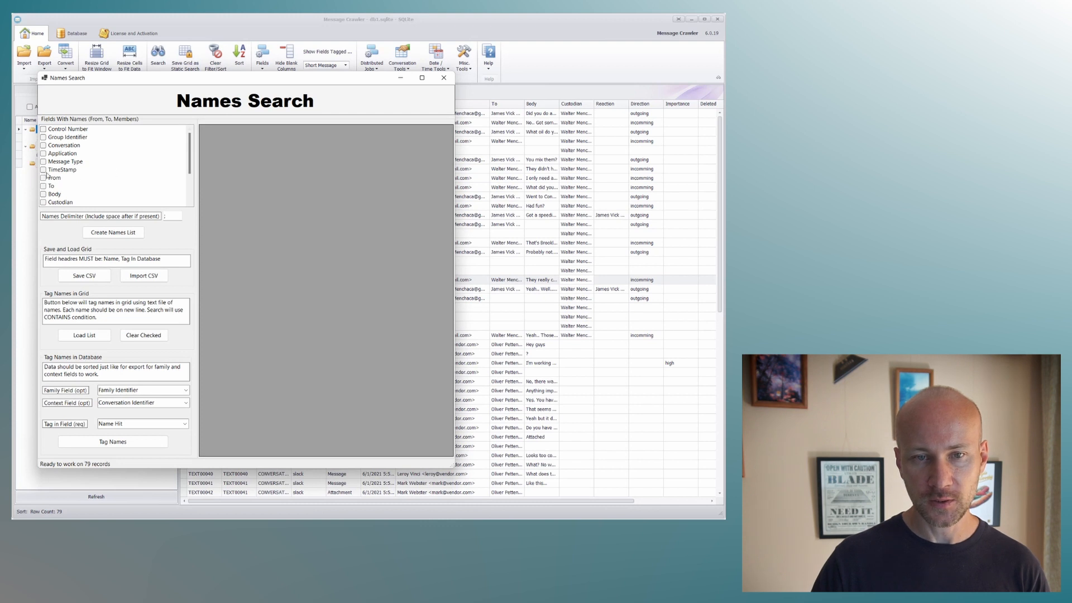
Select From as the field with names and create the names list.
drag(264, 81, 778, 70)
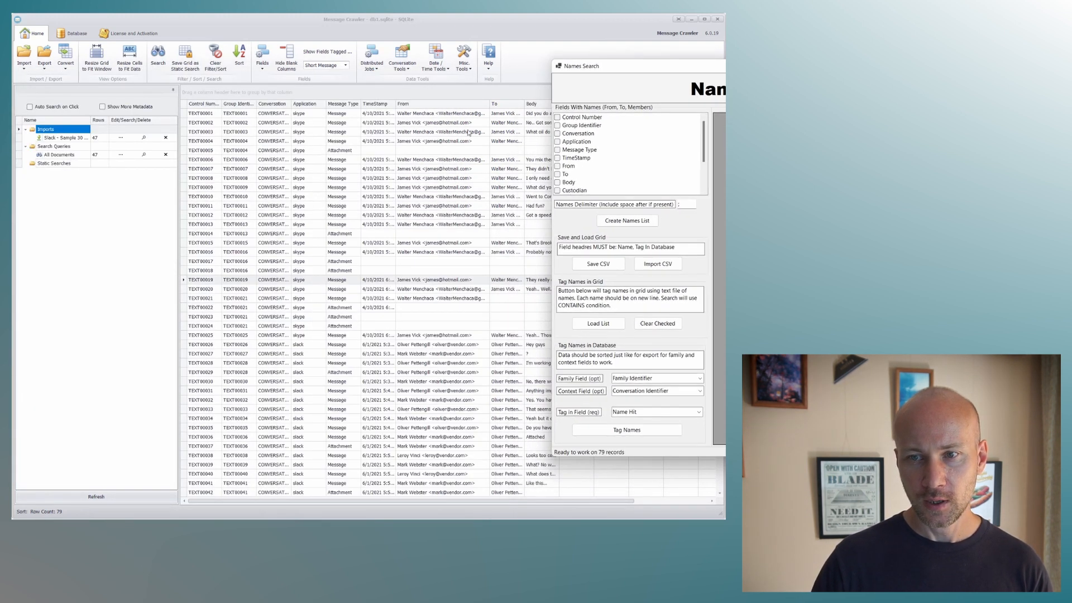
click(558, 166)
click(557, 174)
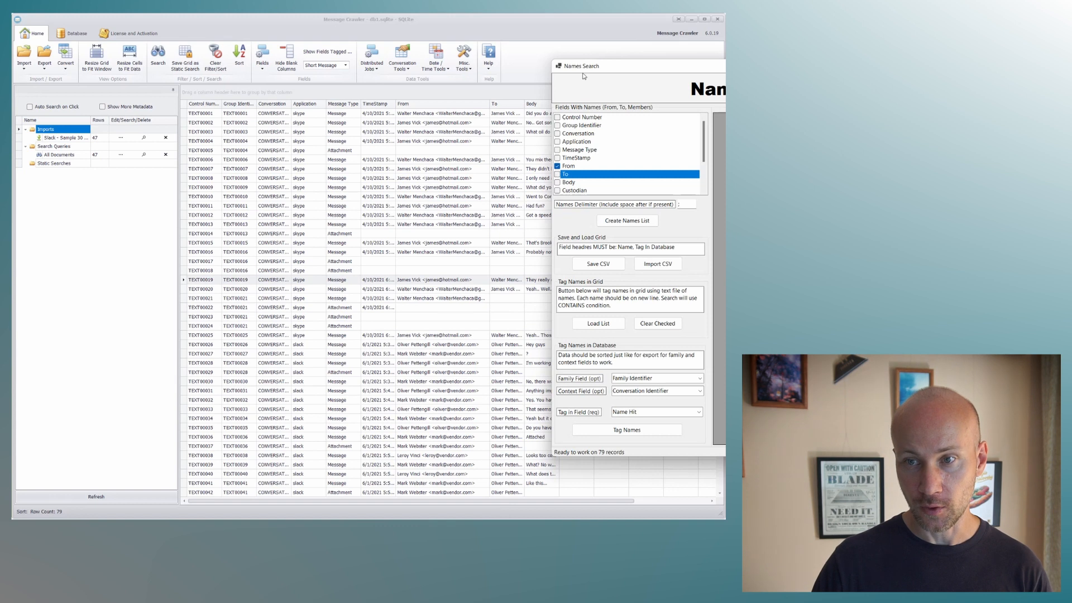
drag(585, 66, 119, 63)
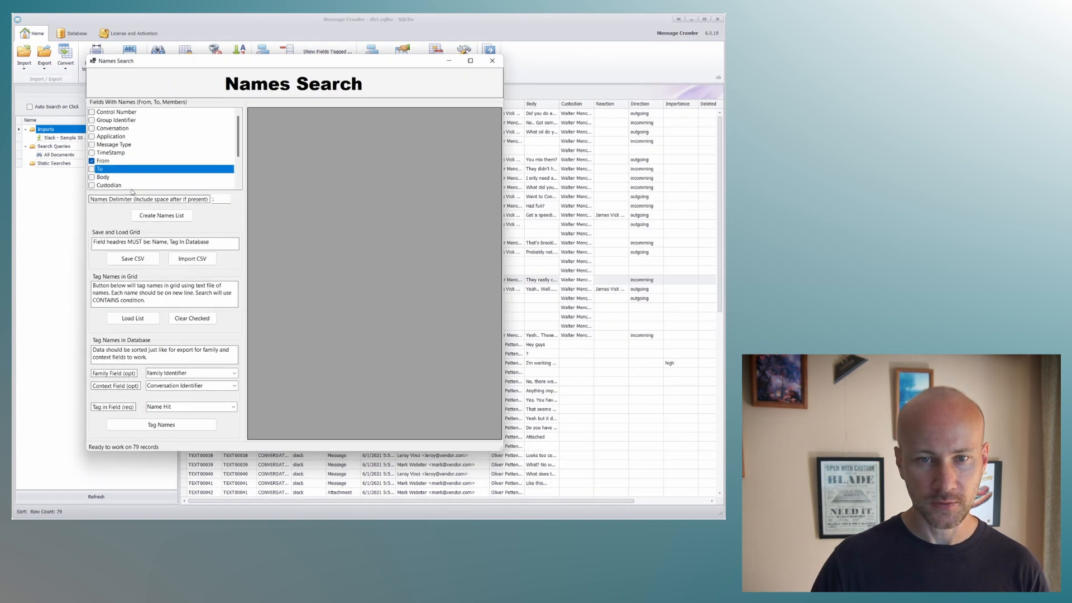
click(169, 216)
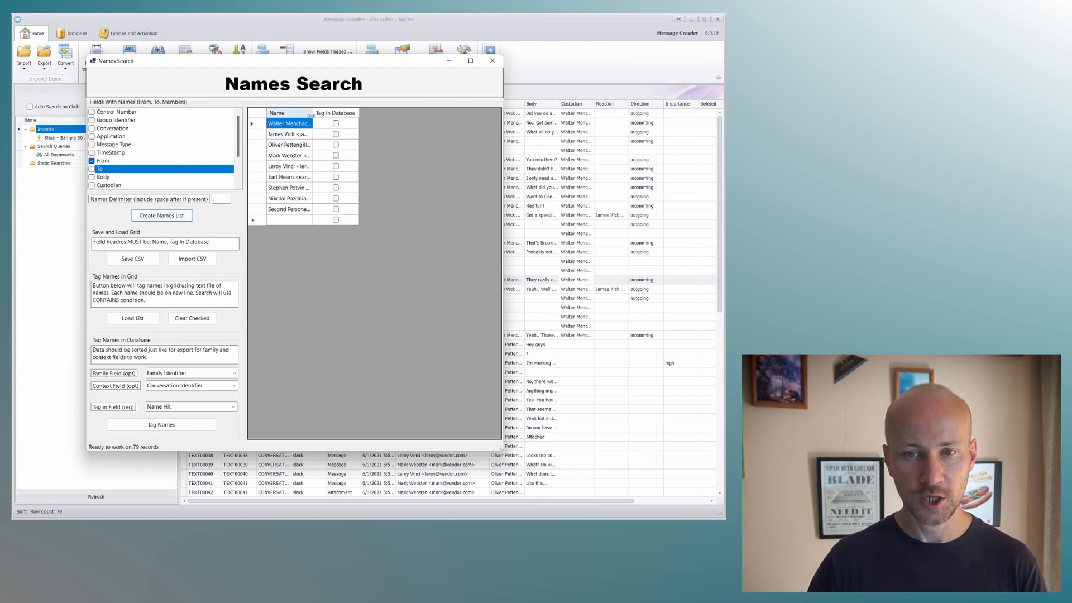
Widen the Name column of the names list and mark the second listed name for tagging in the database.
drag(311, 116, 361, 115)
double_click(297, 178)
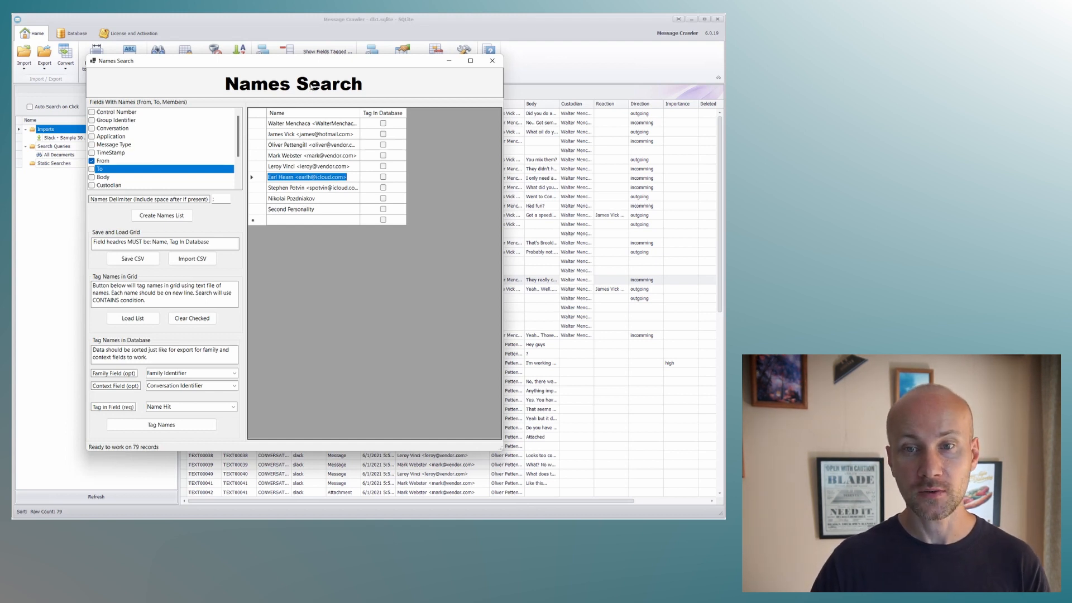
drag(312, 71, 376, 80)
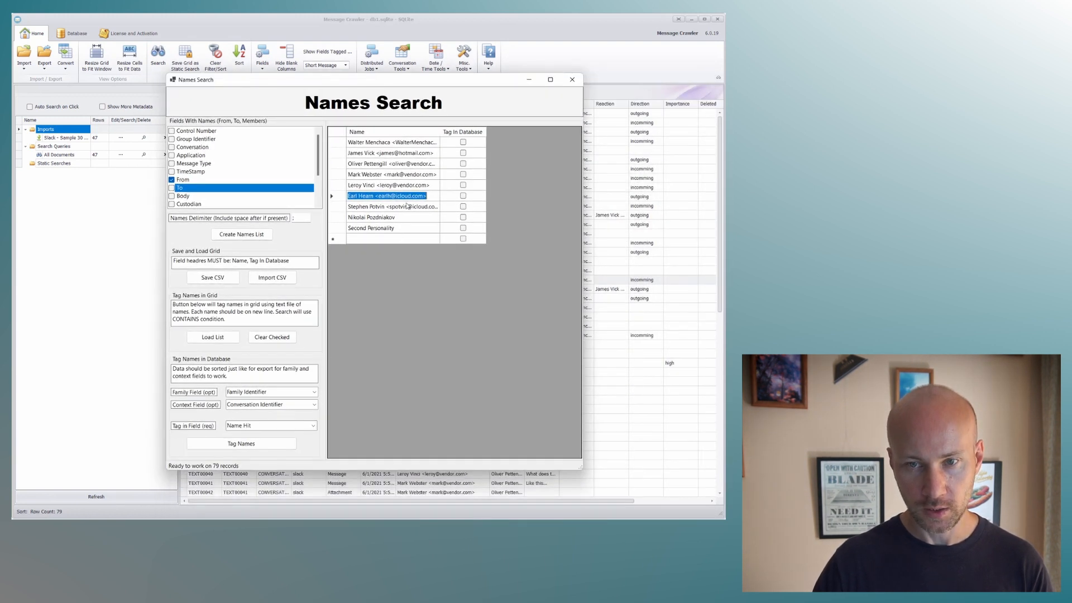
click(463, 153)
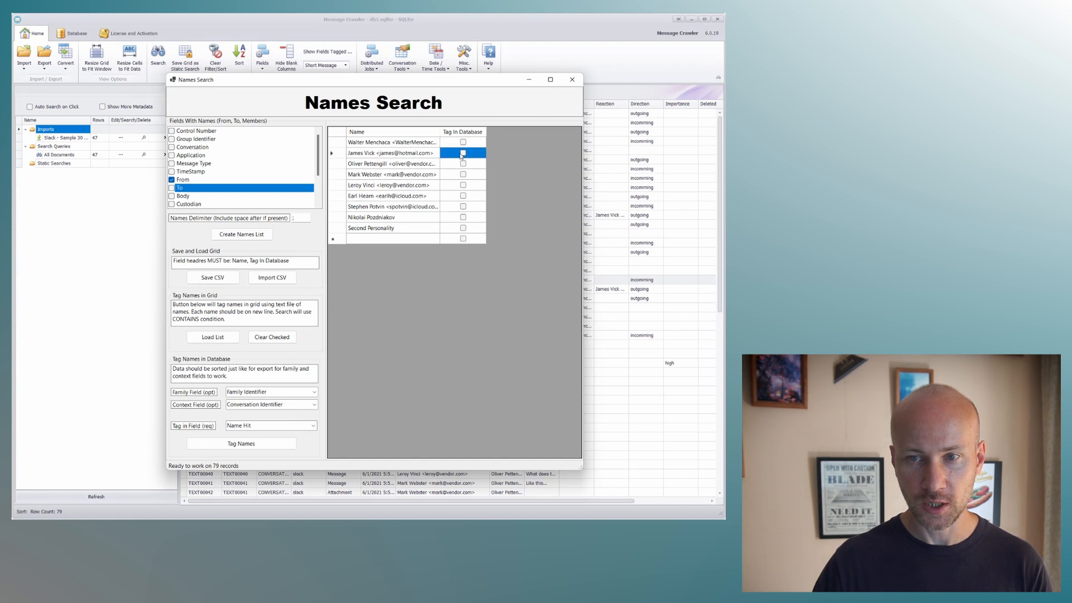
click(463, 153)
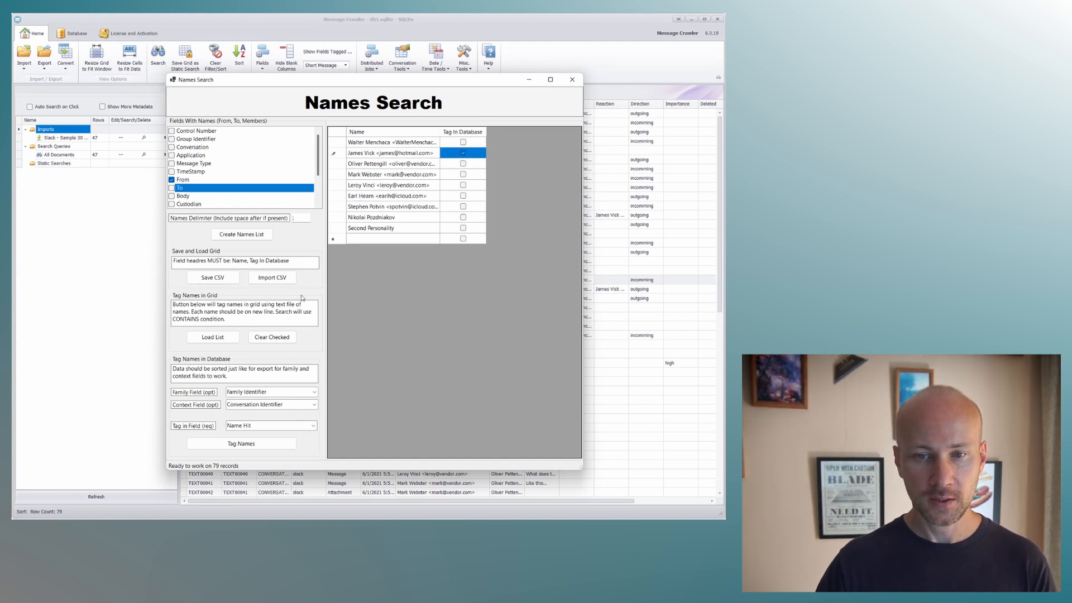
Clear the family and context fields, tag the marked name in the Name Hit field, and close Names Search.
click(268, 396)
key(BackSpace)
click(270, 402)
key(BackSpace)
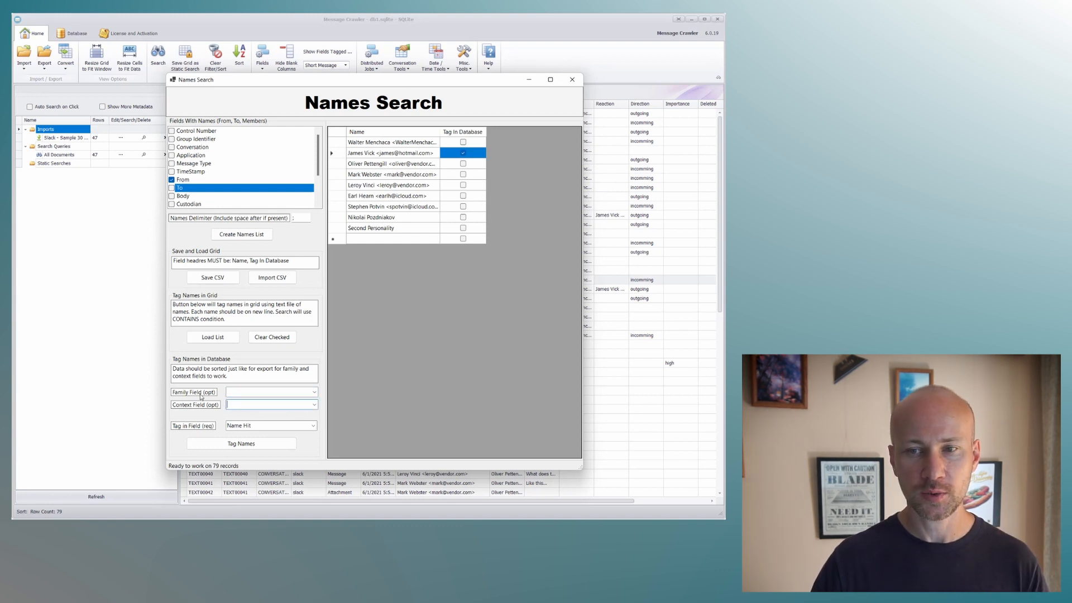
click(239, 444)
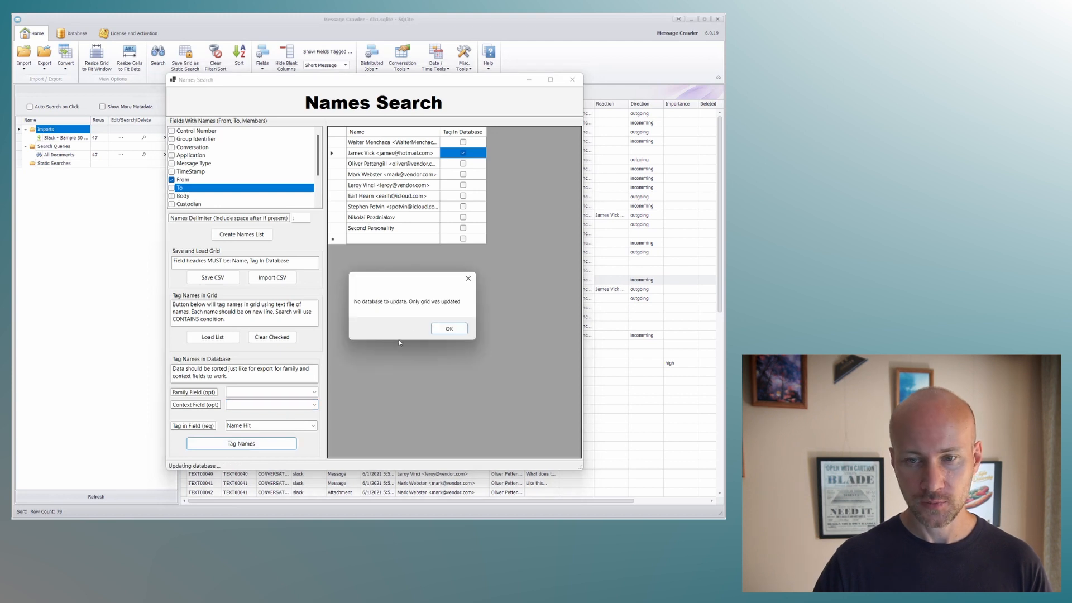
click(440, 328)
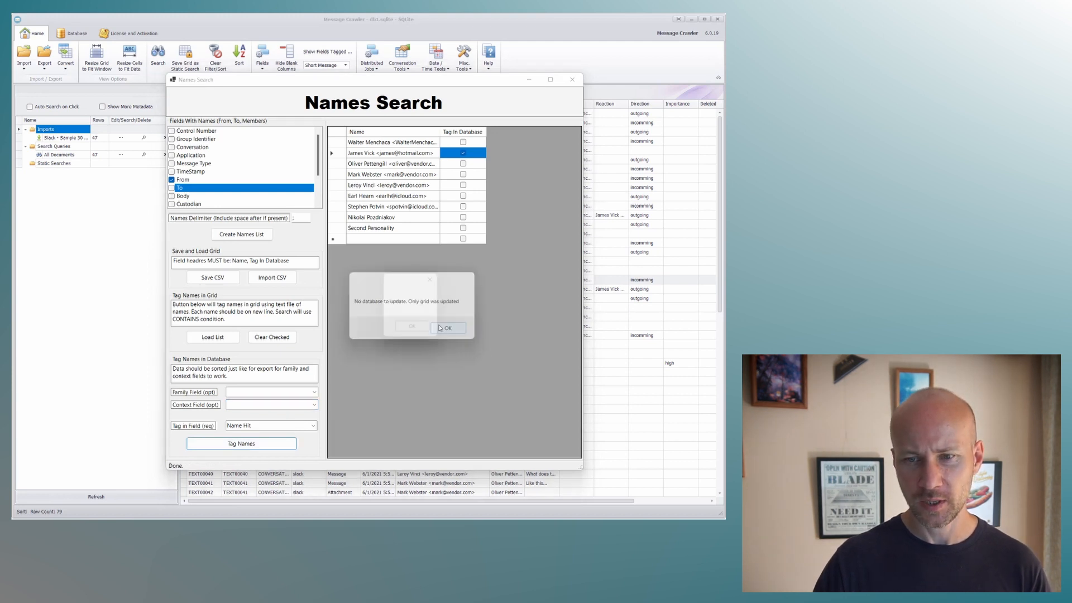
click(572, 80)
Move the Name Hit column in front of From and widen From to compare the tags with the senders.
click(681, 500)
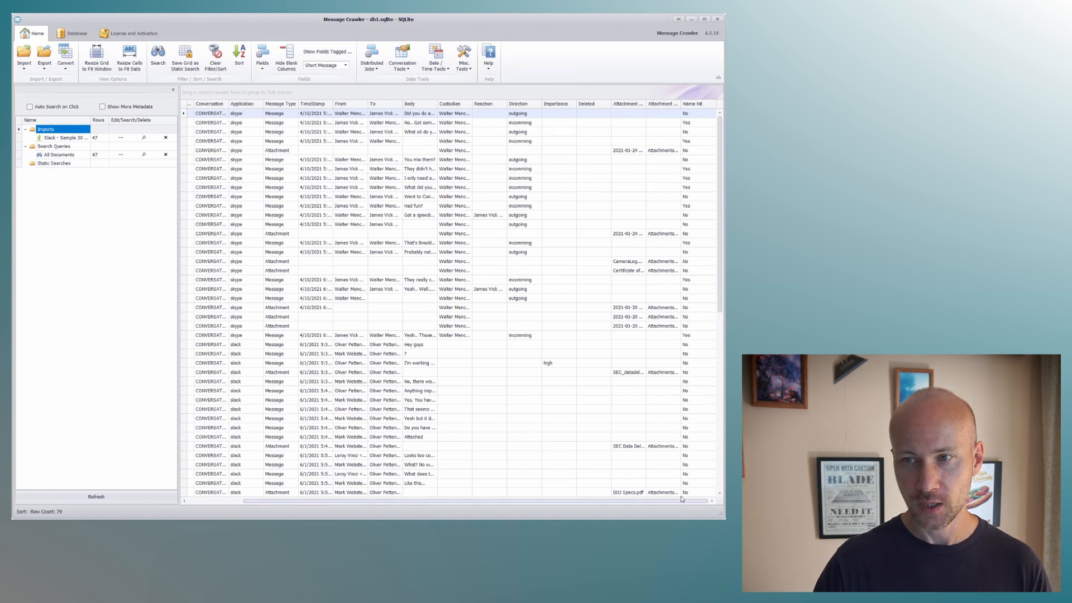
drag(694, 104, 336, 120)
drag(404, 108, 459, 110)
click(384, 125)
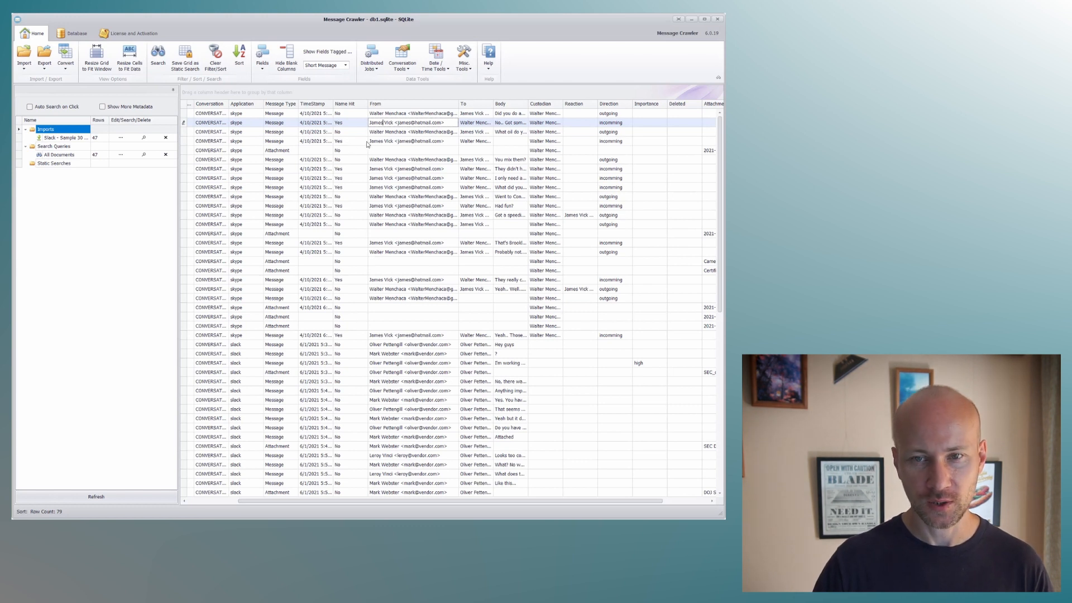
click(349, 151)
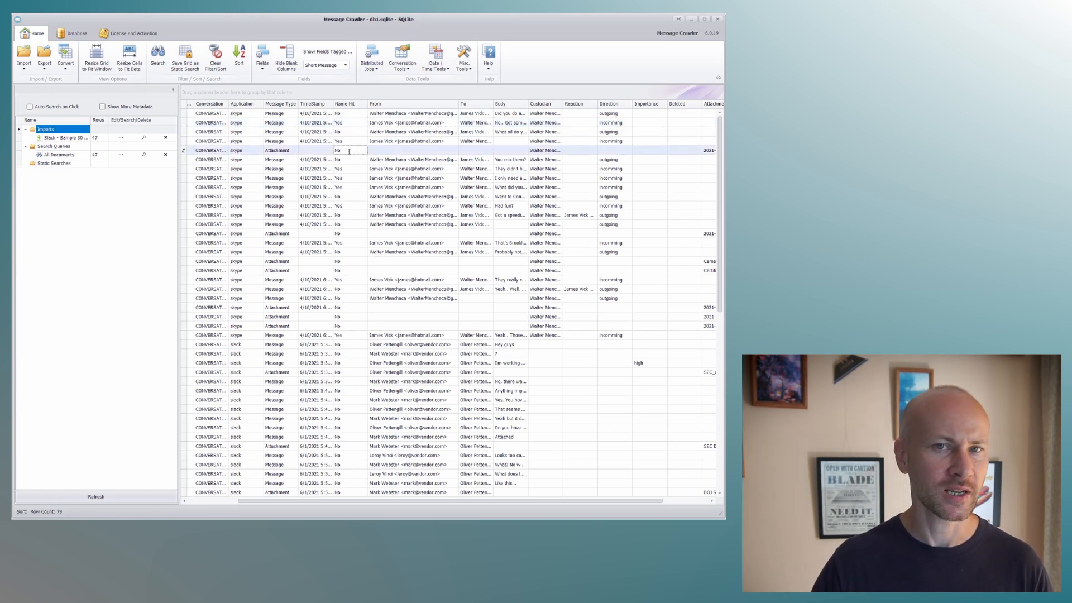
Reopen Names Search, create a names list from the From field, and mark the second listed name for tagging.
click(464, 59)
click(501, 179)
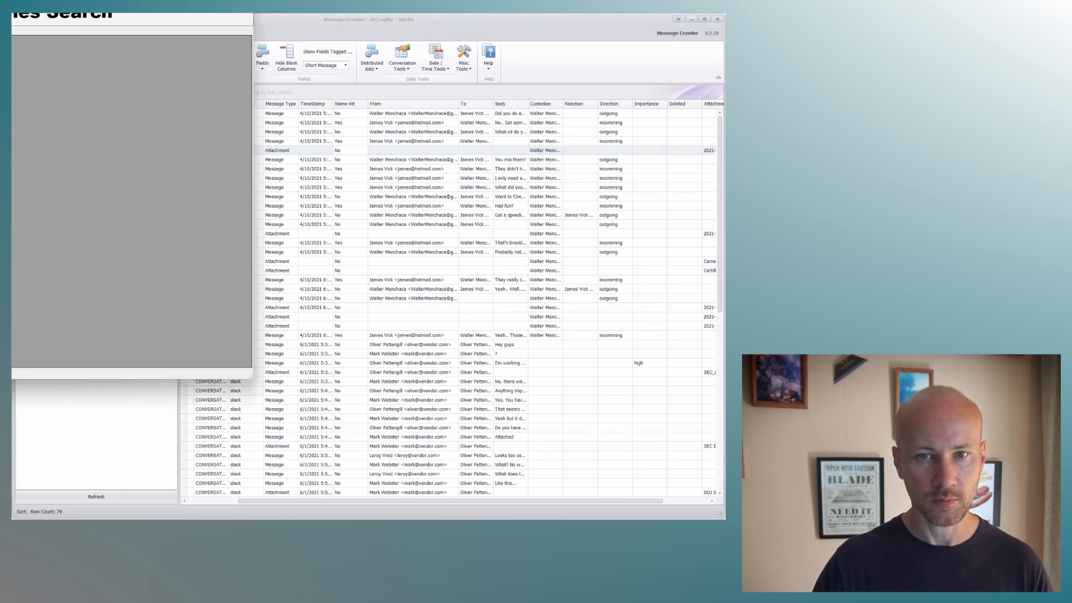
click(137, 147)
click(194, 200)
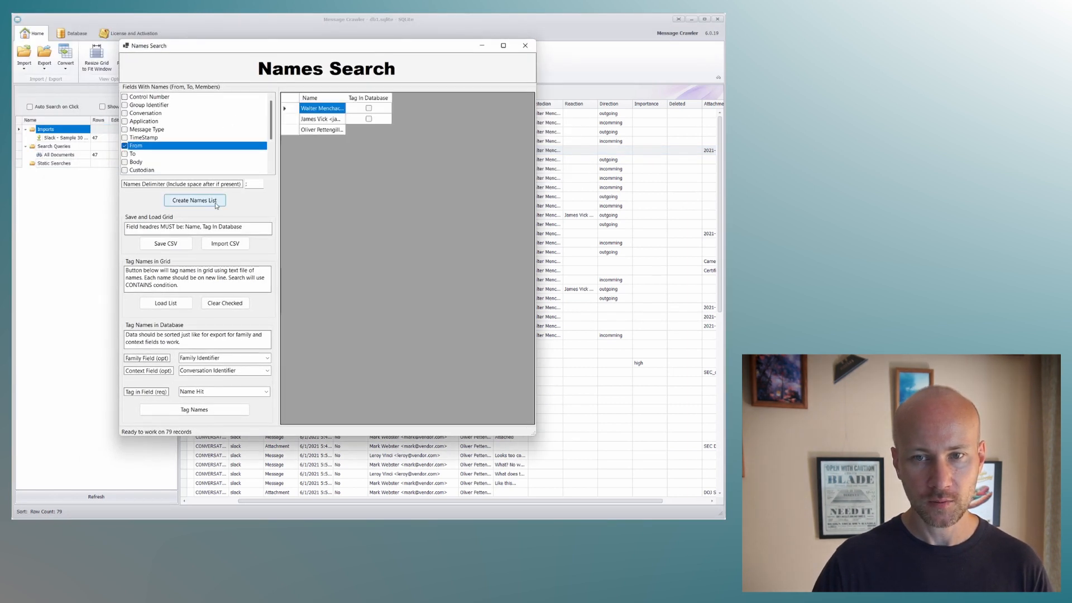
click(369, 119)
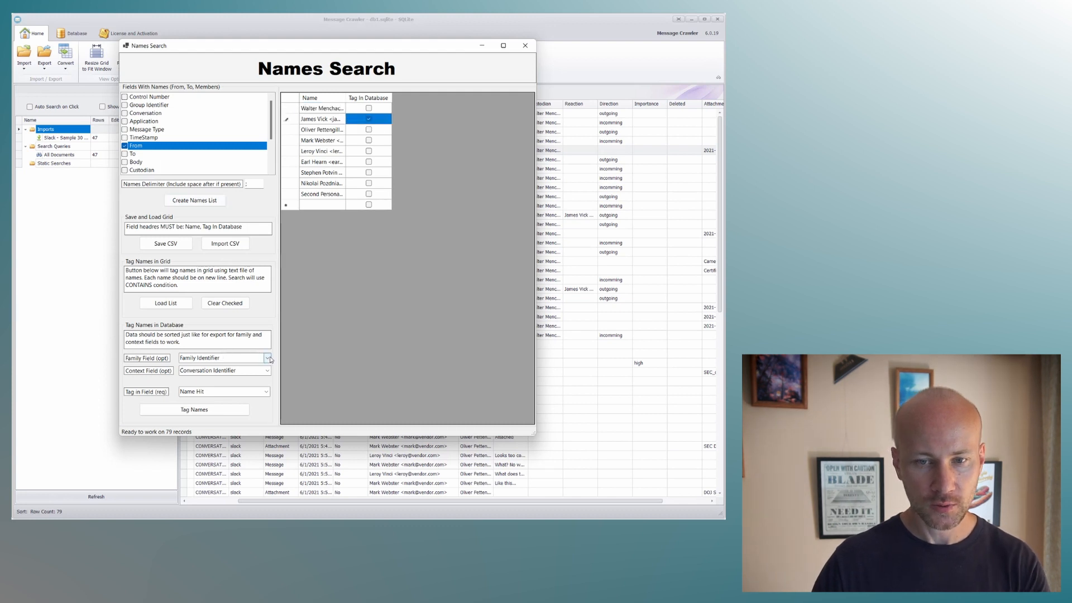
Tag the marked name in Name Hit with Group Identifier as family field and an empty context field, and close Names Search.
click(225, 358)
click(232, 375)
click(207, 369)
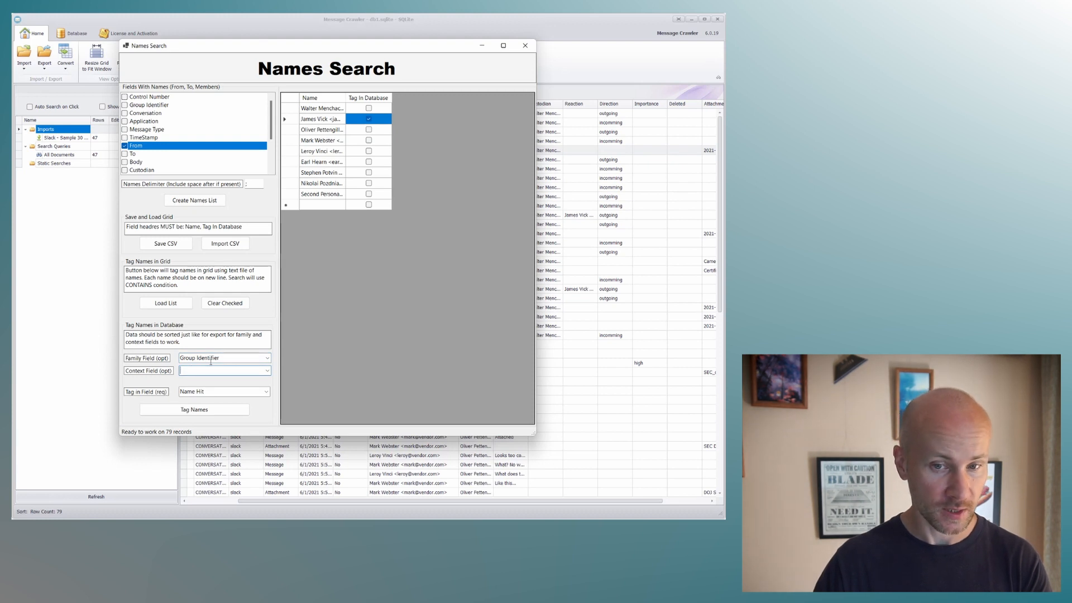
click(198, 410)
key(Return)
click(525, 45)
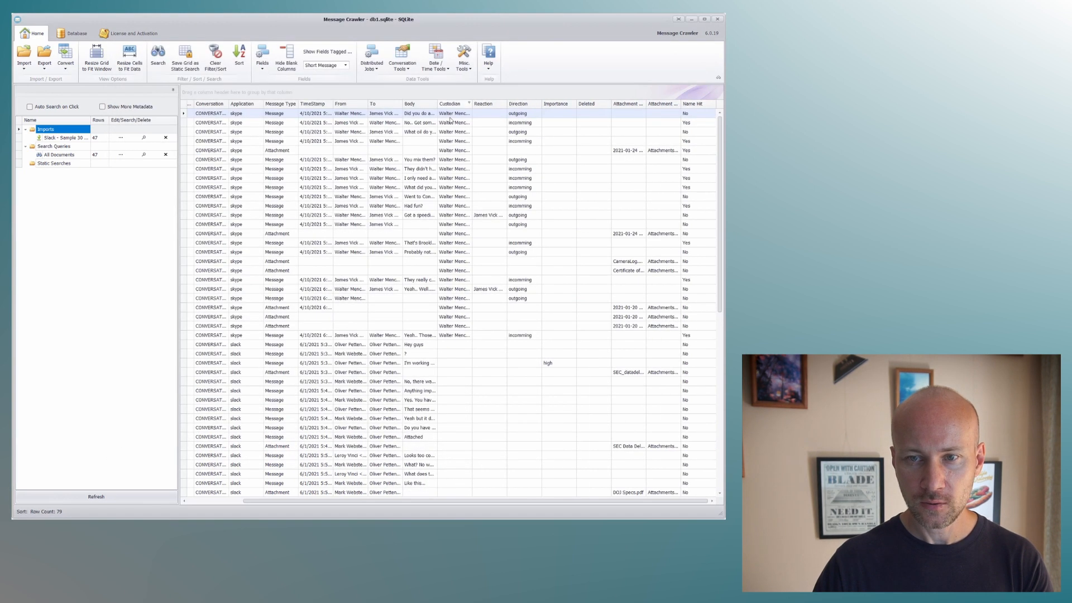
Move the Name Hit column in front of From to check the family tagging, and widen the Conversation column.
drag(702, 104, 336, 106)
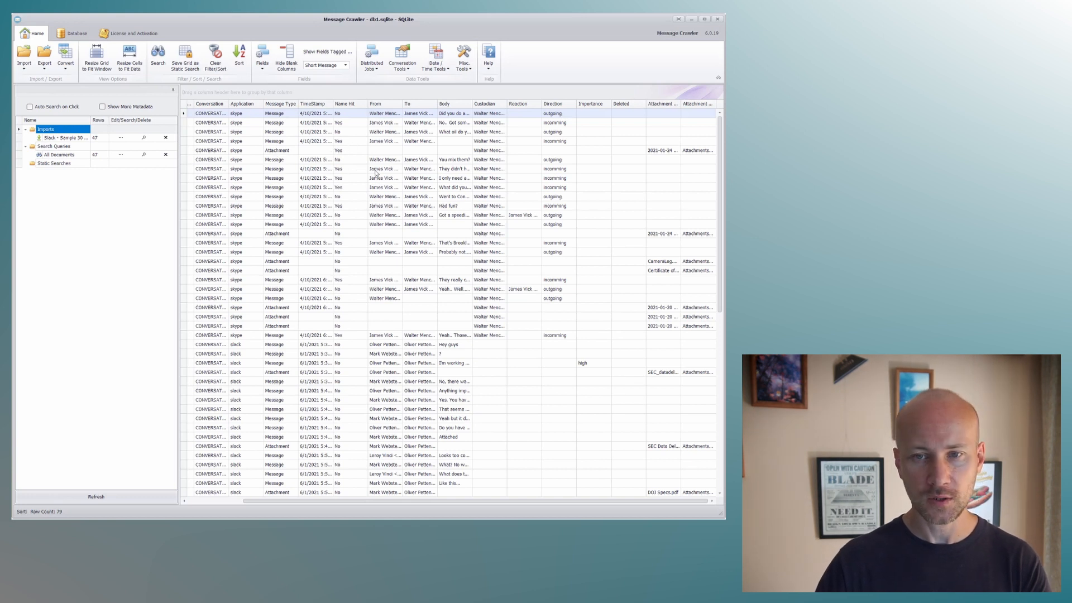
scroll(367, 266, down, 6)
scroll(362, 258, up, 6)
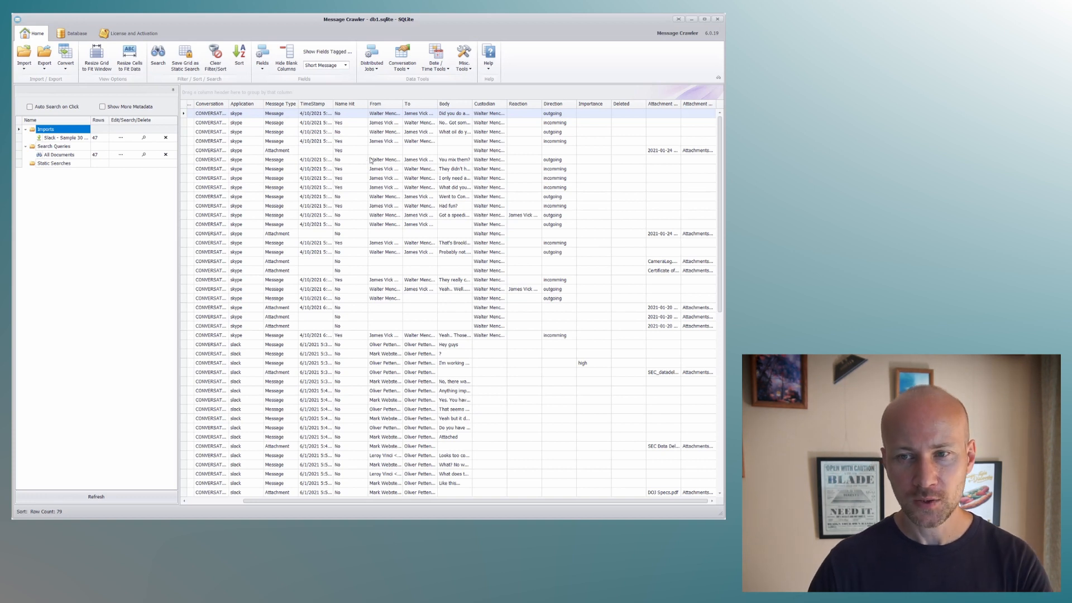
click(356, 133)
click(353, 113)
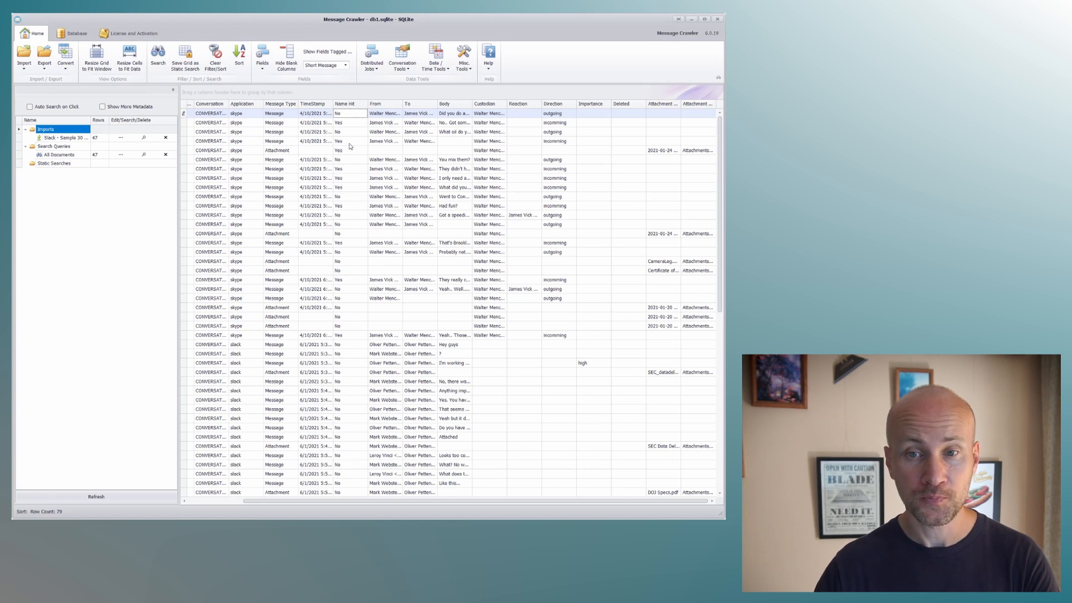
click(356, 131)
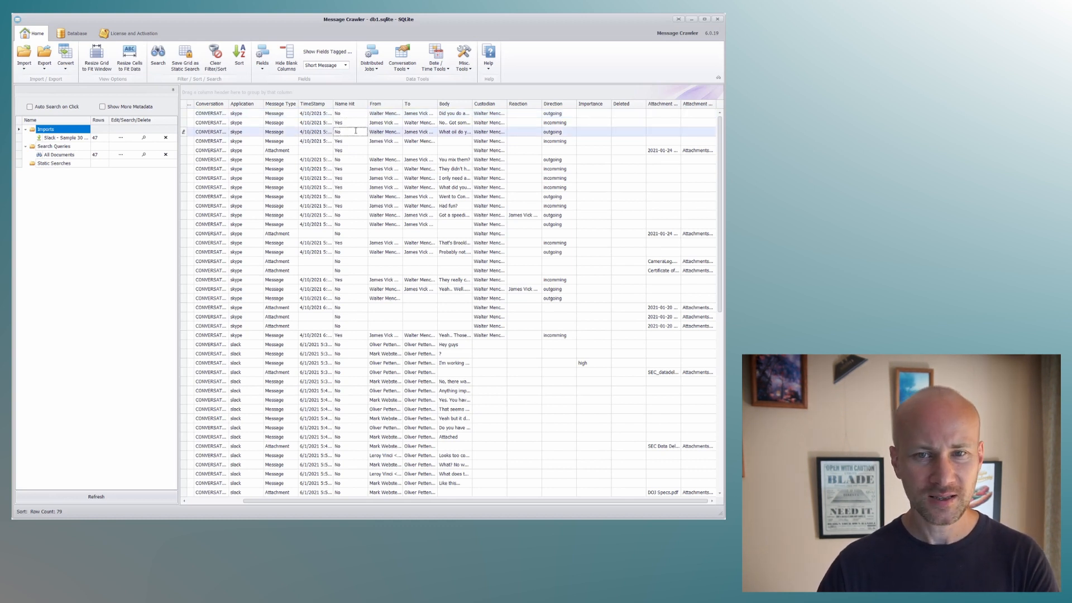
drag(228, 104, 254, 104)
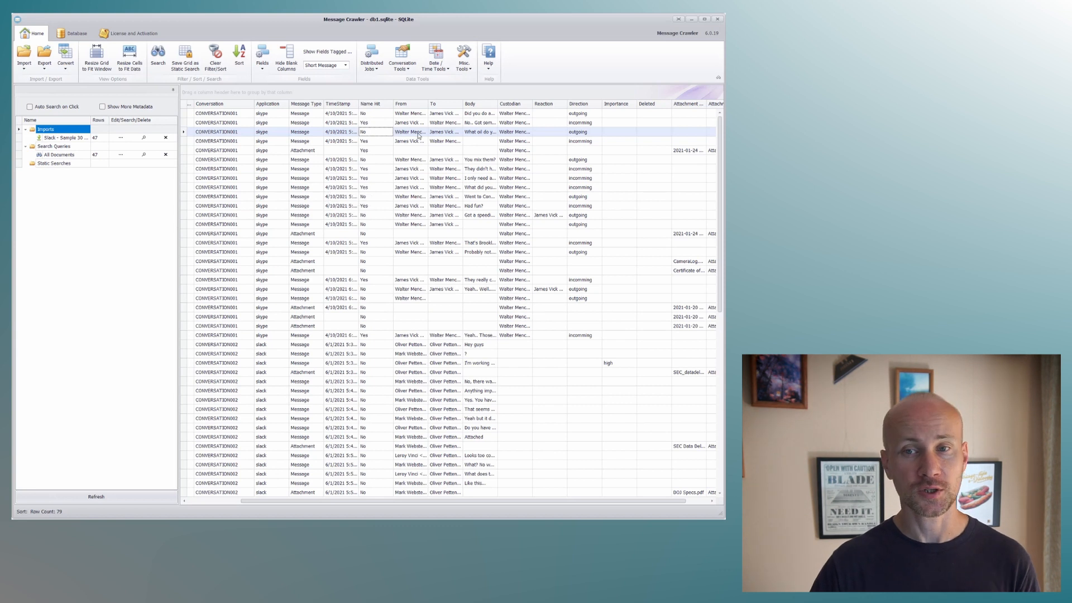
Build the From names list again in a new Names Search and mark the second listed name for tagging.
click(461, 68)
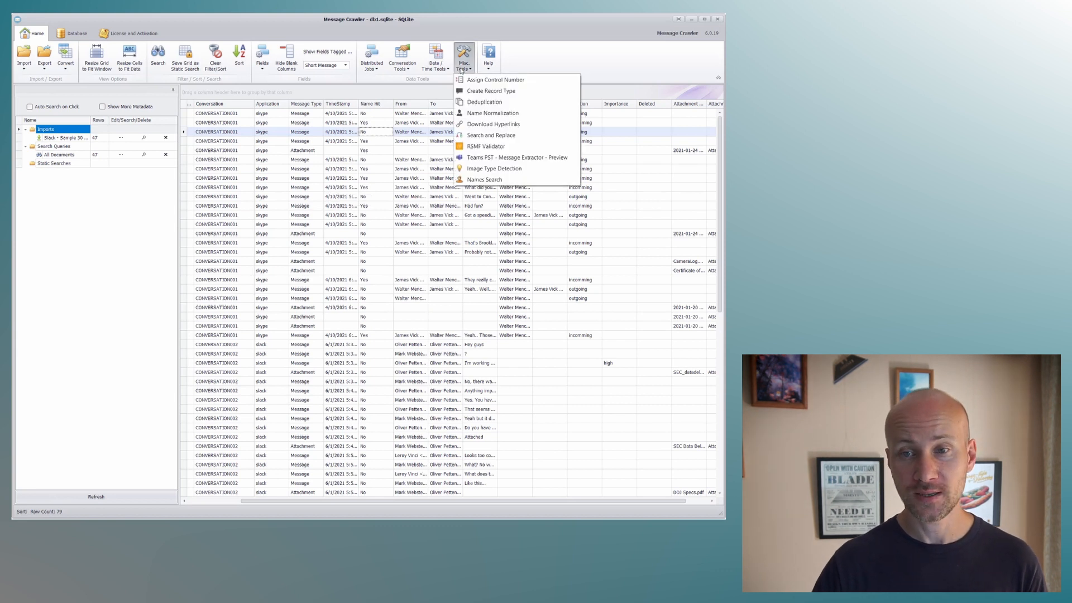
click(496, 180)
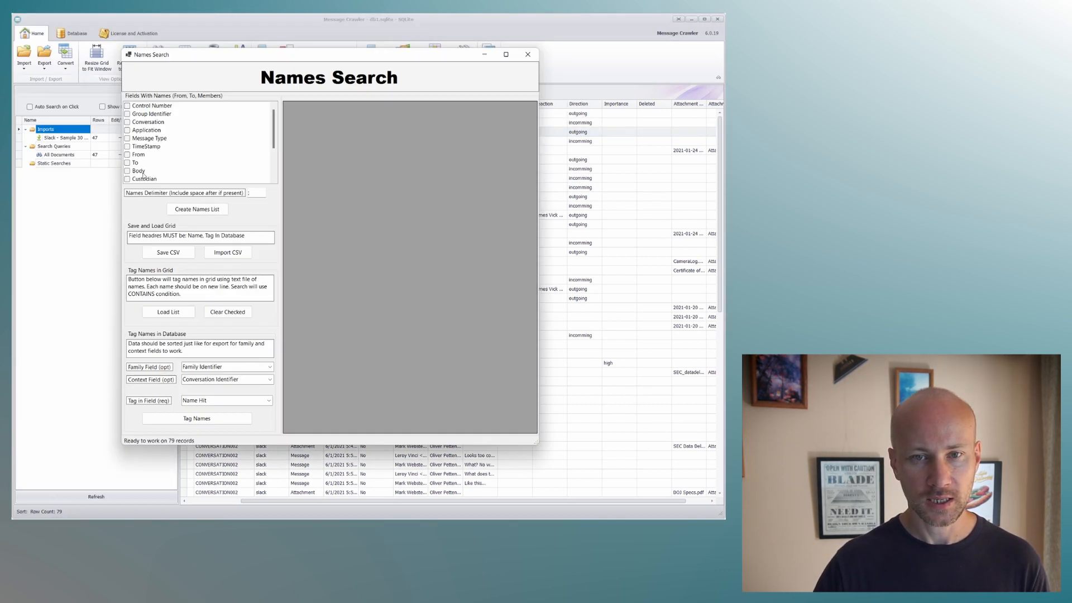
click(128, 154)
click(197, 209)
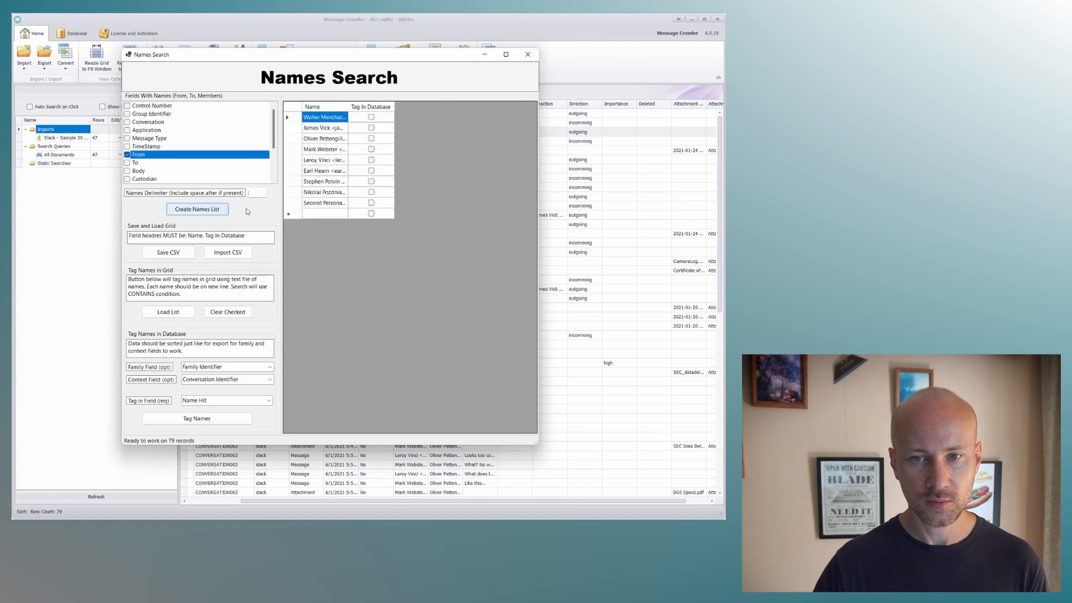
click(369, 129)
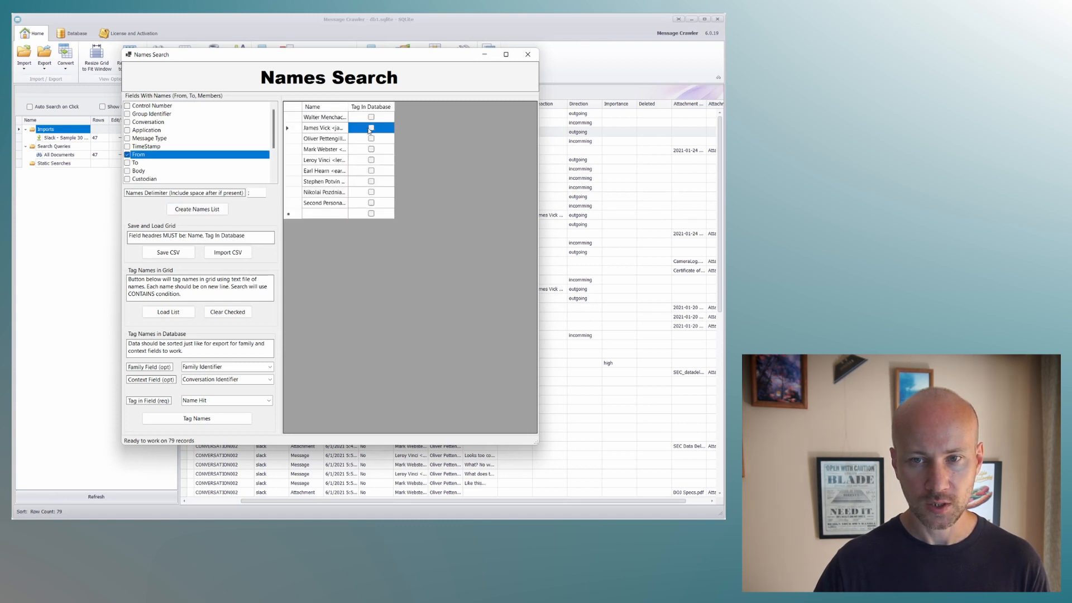
Tag the marked name in Name Hit with Group Identifier as family field and Conversation as context field, and close Names Search.
click(270, 367)
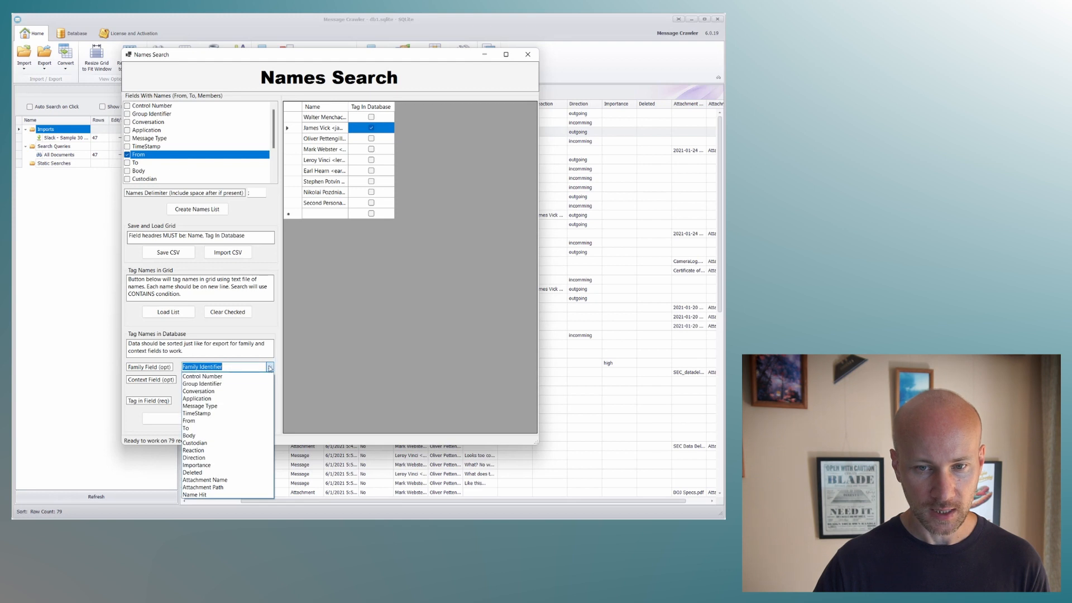
click(249, 385)
click(270, 380)
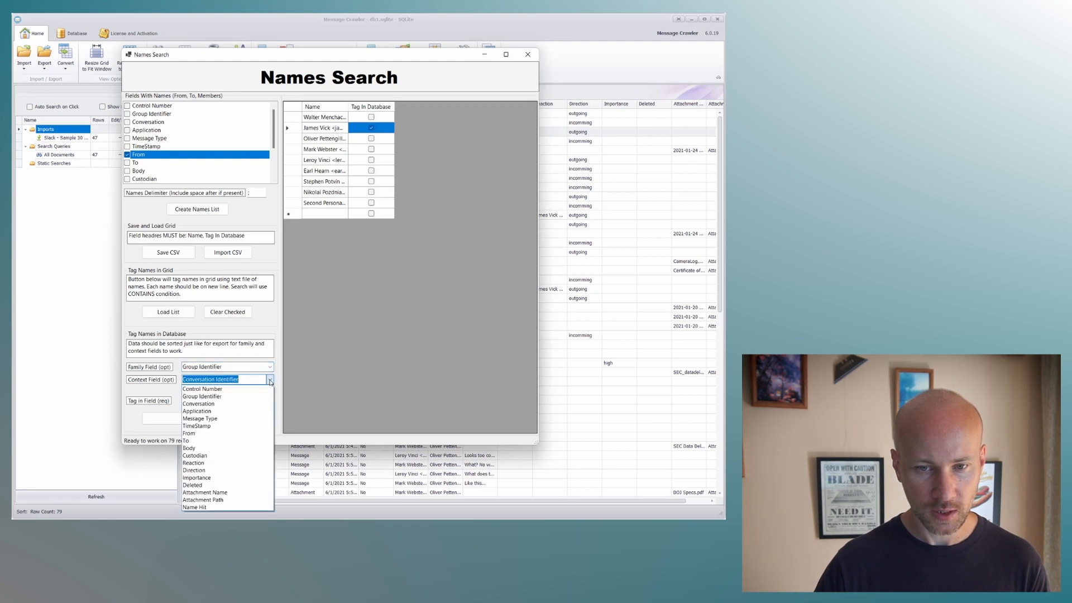
click(251, 404)
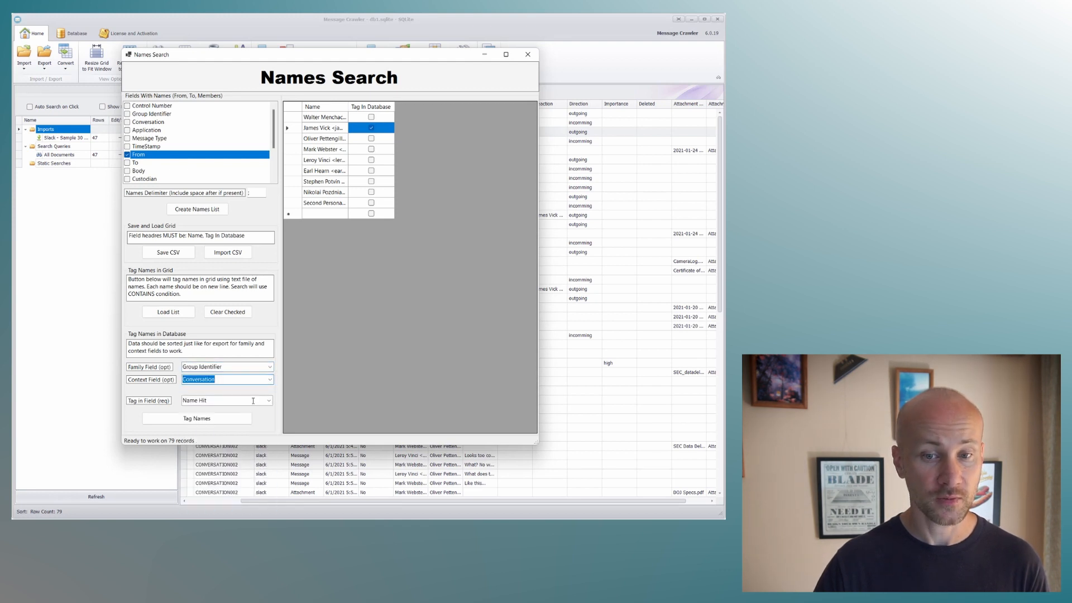
click(246, 420)
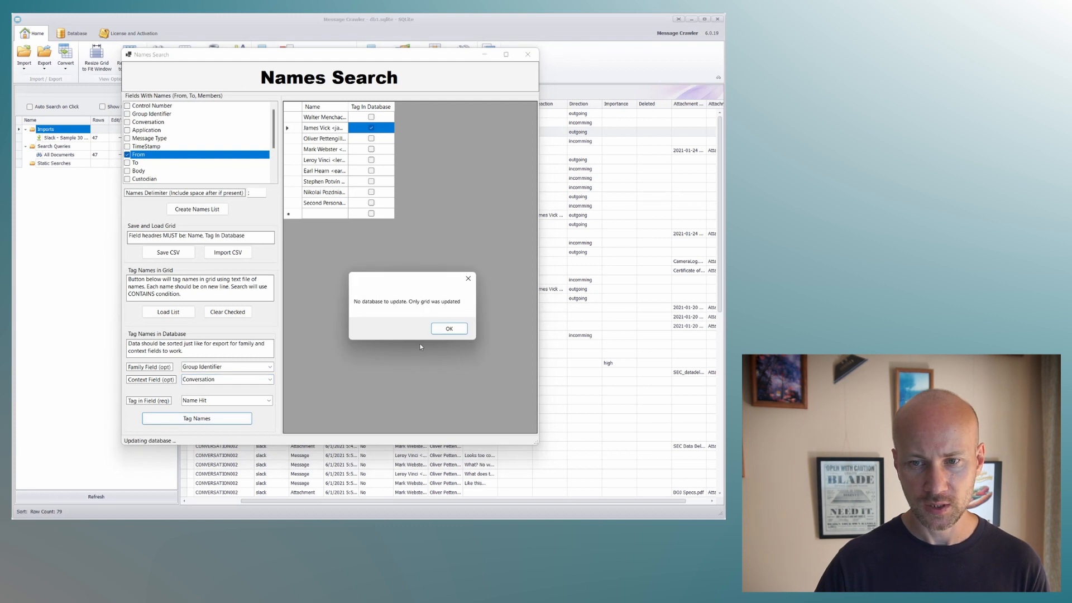
key(Return)
click(527, 54)
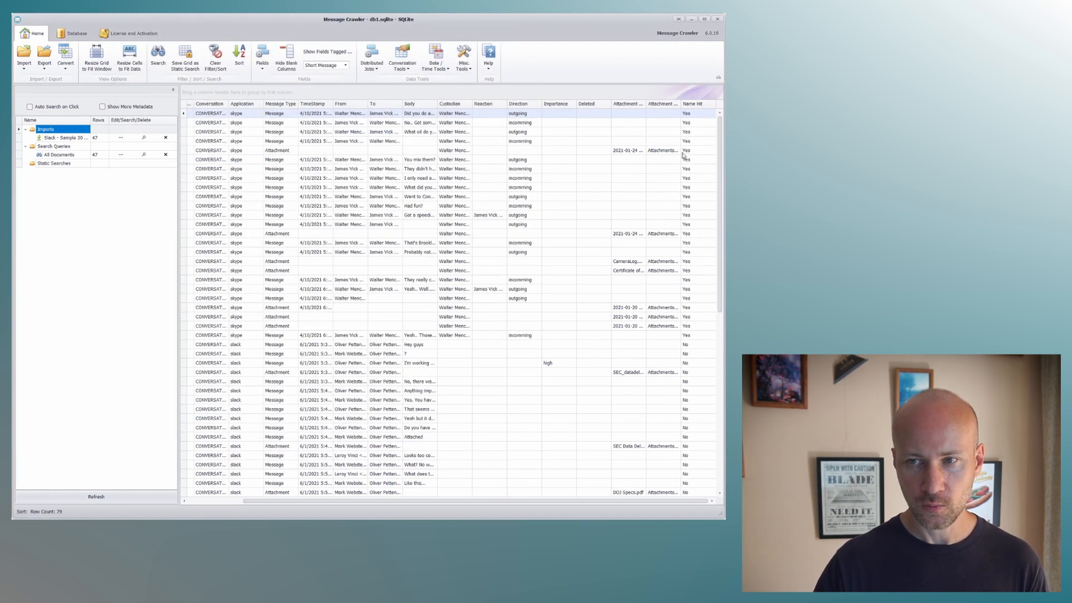
Move the Name Hit column in front of From and check how the tagging extends across the conversation's messages and attachments.
drag(692, 104, 334, 112)
click(347, 334)
click(353, 188)
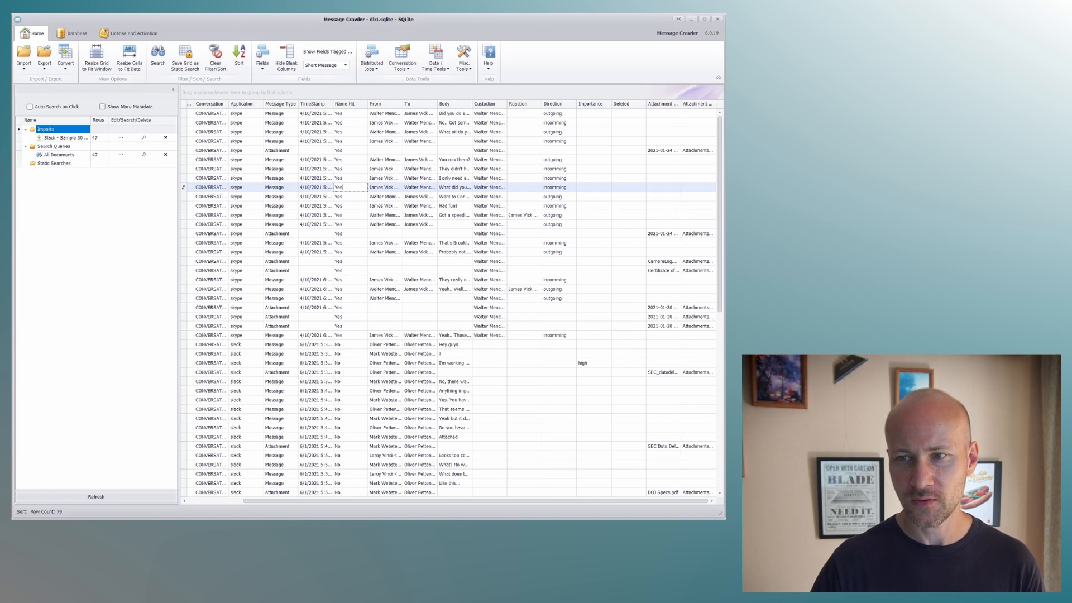
scroll(720, 149, down, 2)
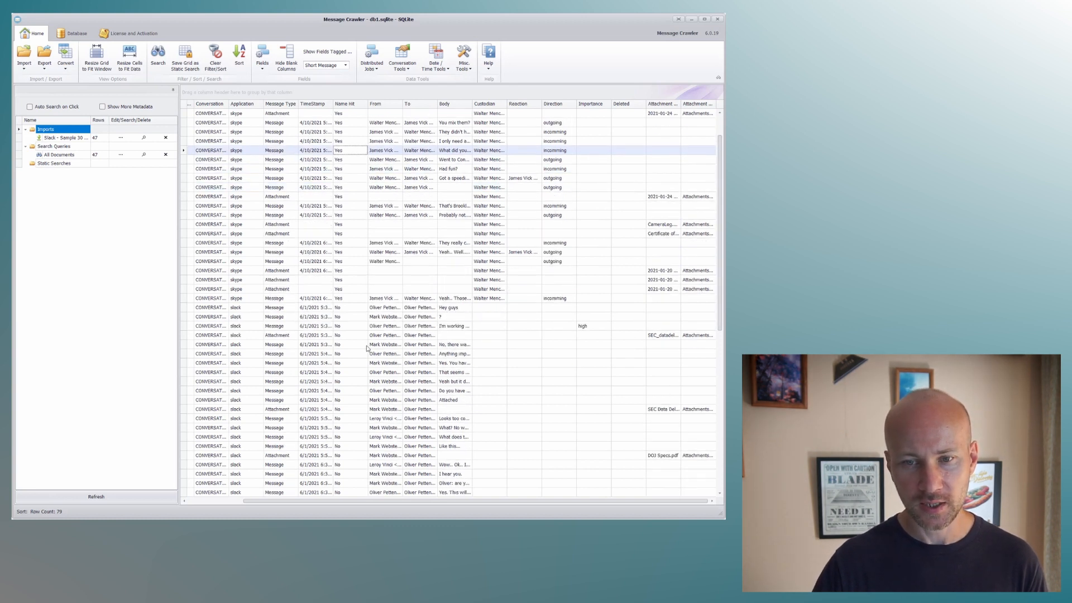
drag(721, 188, 712, 167)
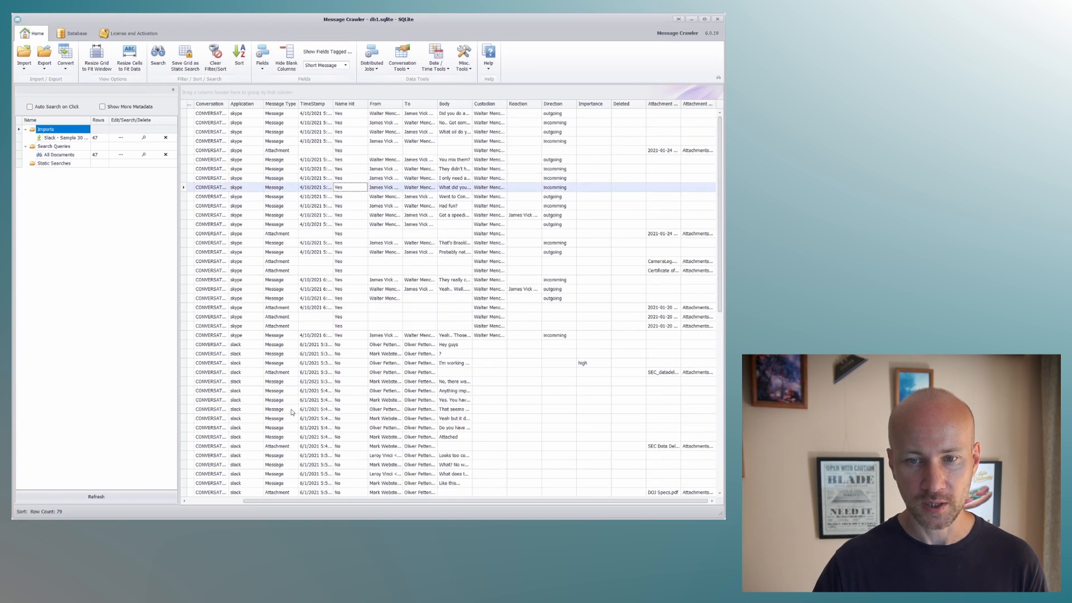
click(362, 201)
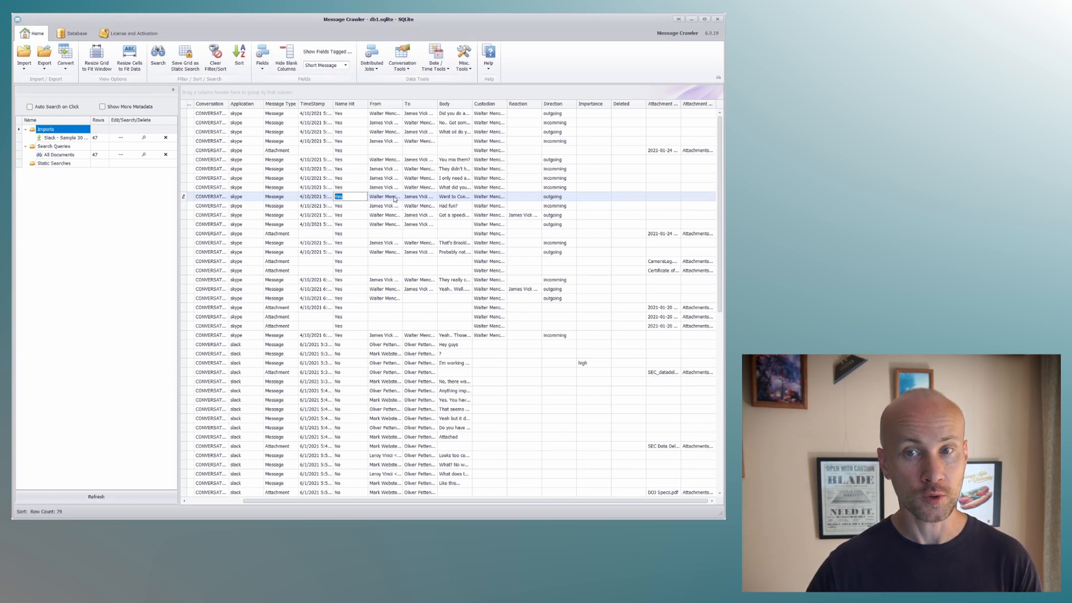
click(406, 69)
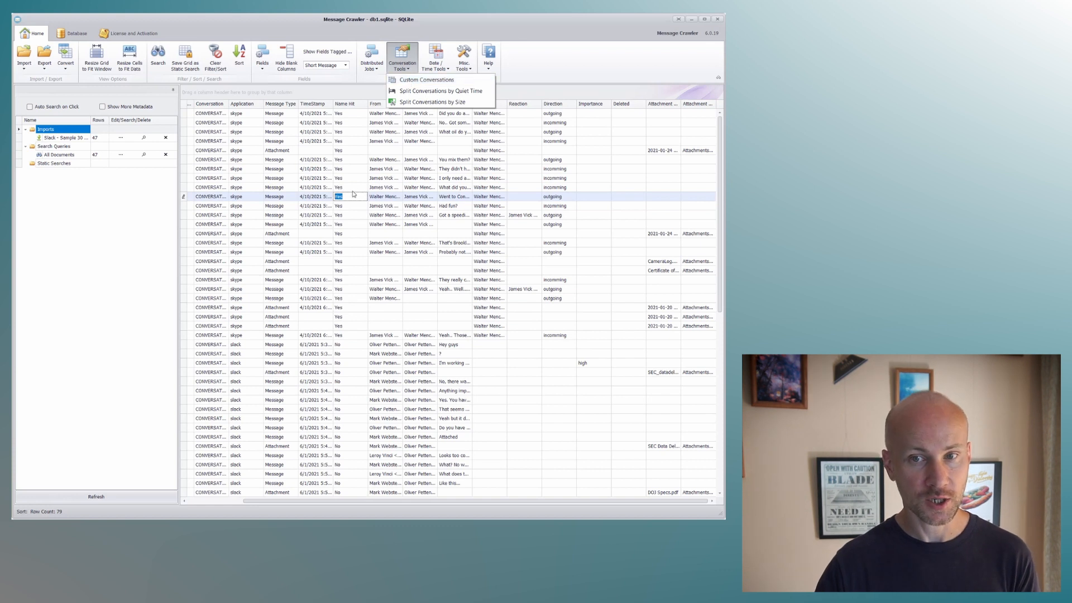
click(351, 188)
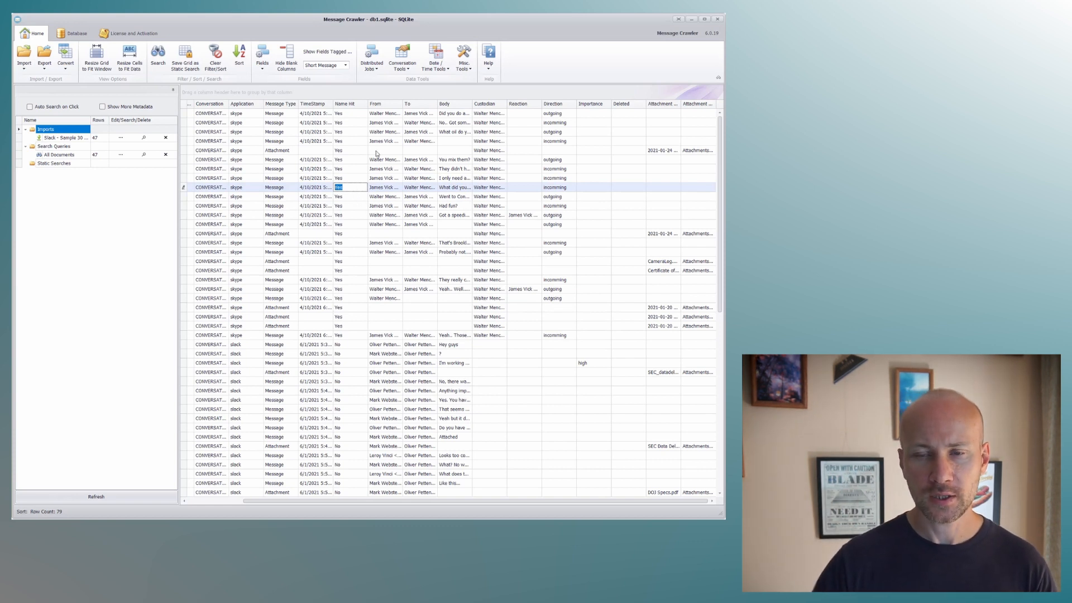
Reopen Names Search, create a names list from the From field, and widen the Name and Tag In Database columns.
click(464, 63)
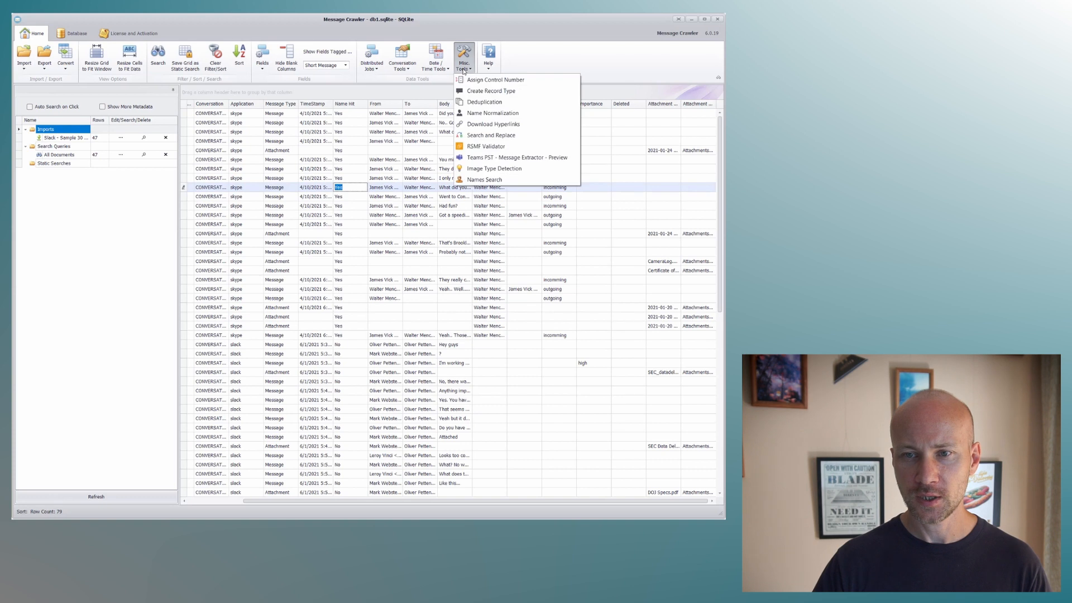
click(484, 180)
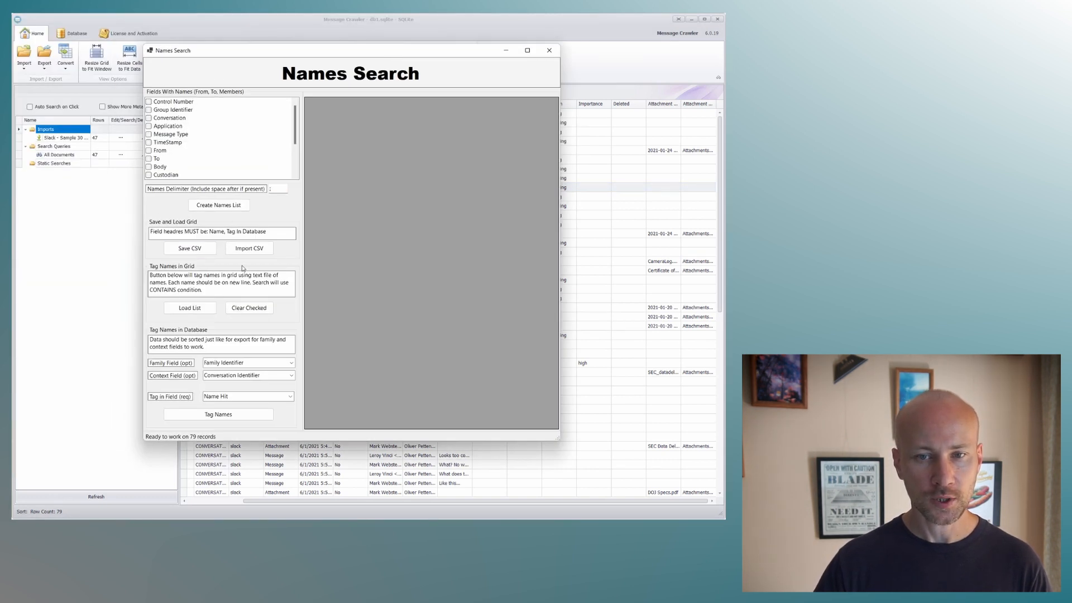
click(151, 151)
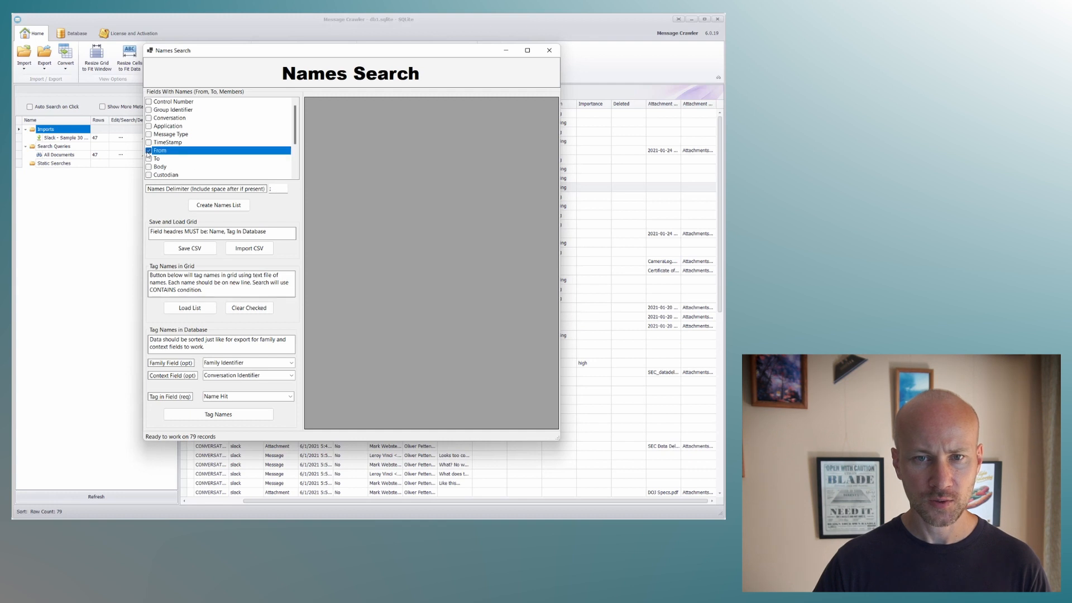
click(219, 205)
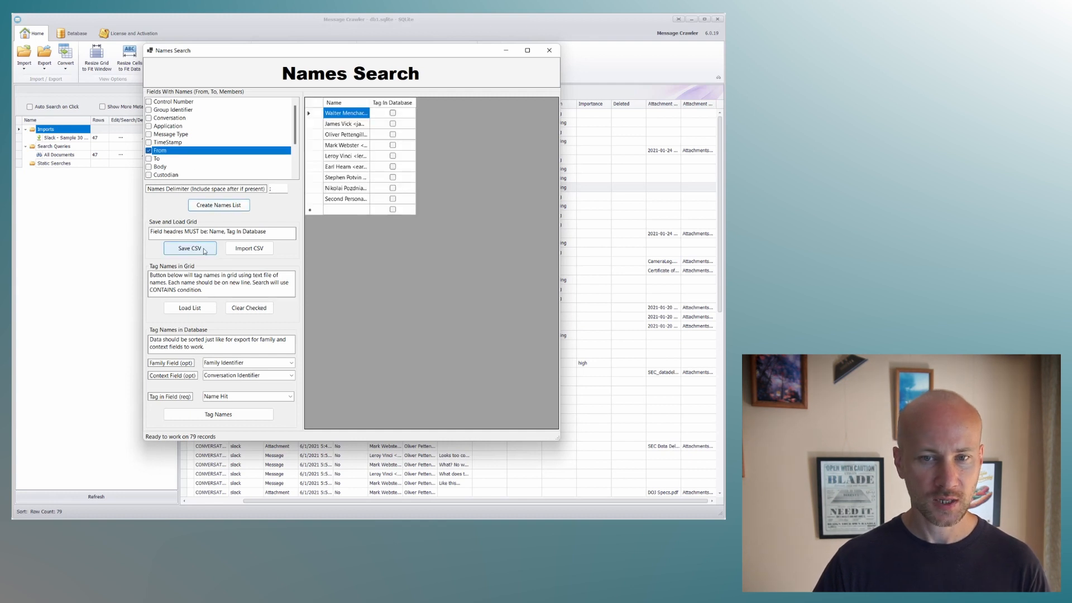
drag(369, 106, 427, 107)
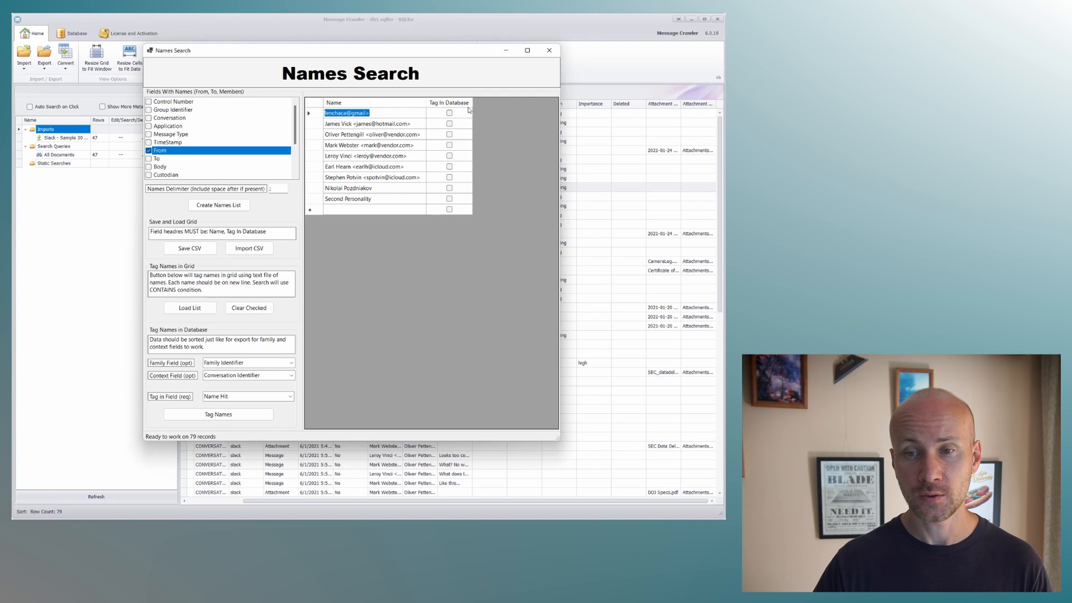
drag(472, 103, 493, 104)
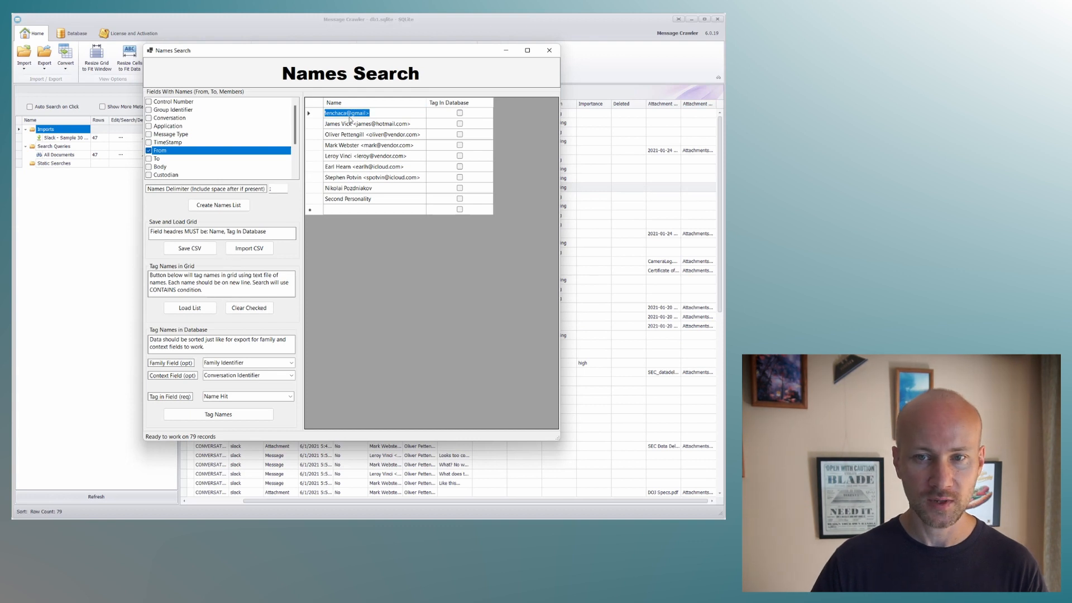
click(367, 145)
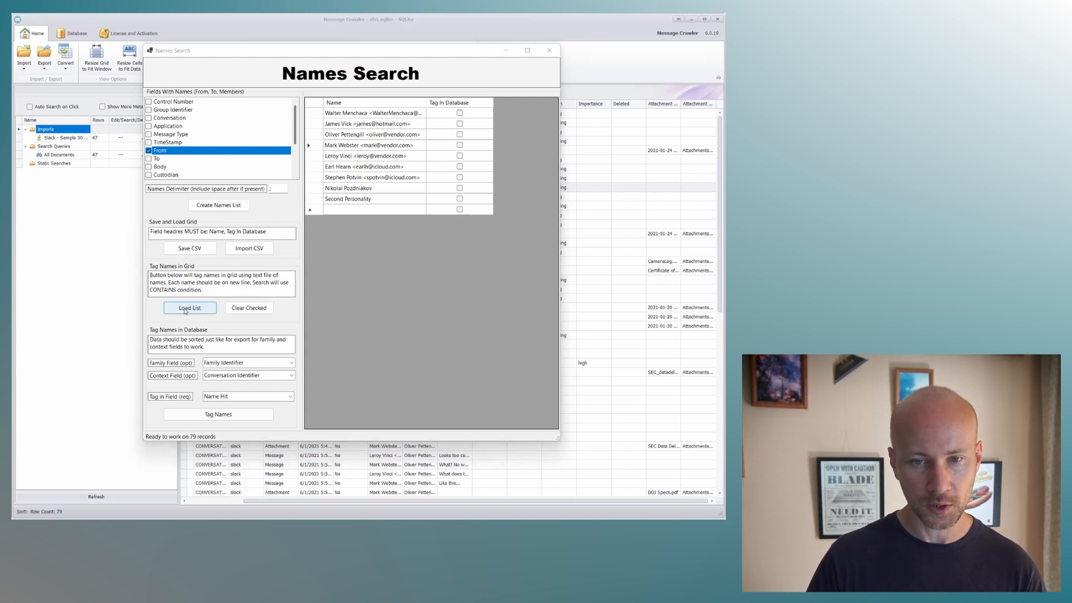
Bring names.txt in Visual Studio Code beside the names list, review its search entries, and return to Names Search.
drag(725, 188, 637, 249)
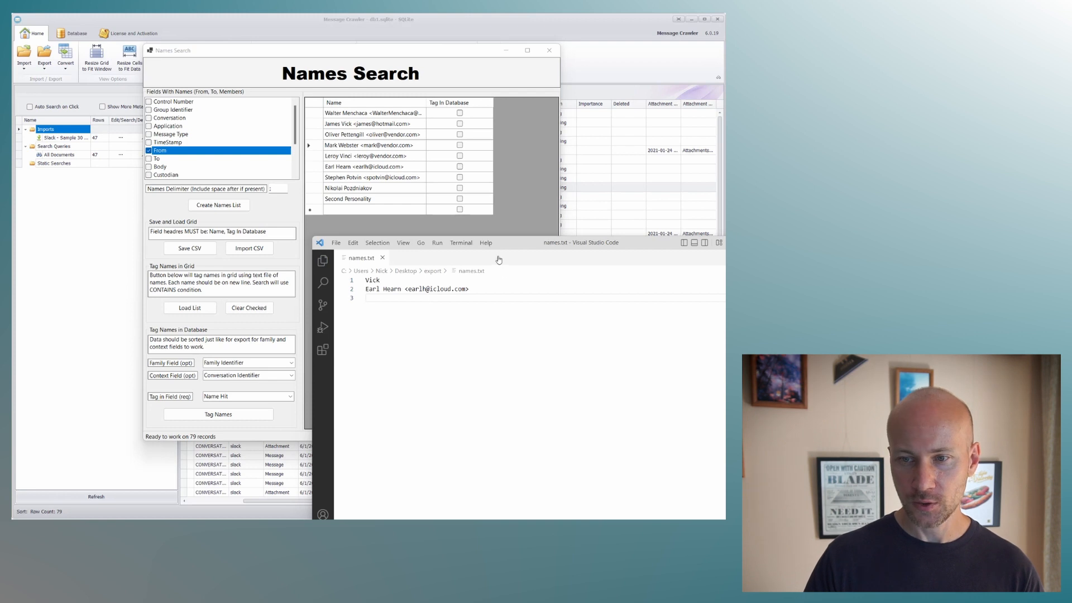
click(381, 281)
click(474, 290)
click(405, 280)
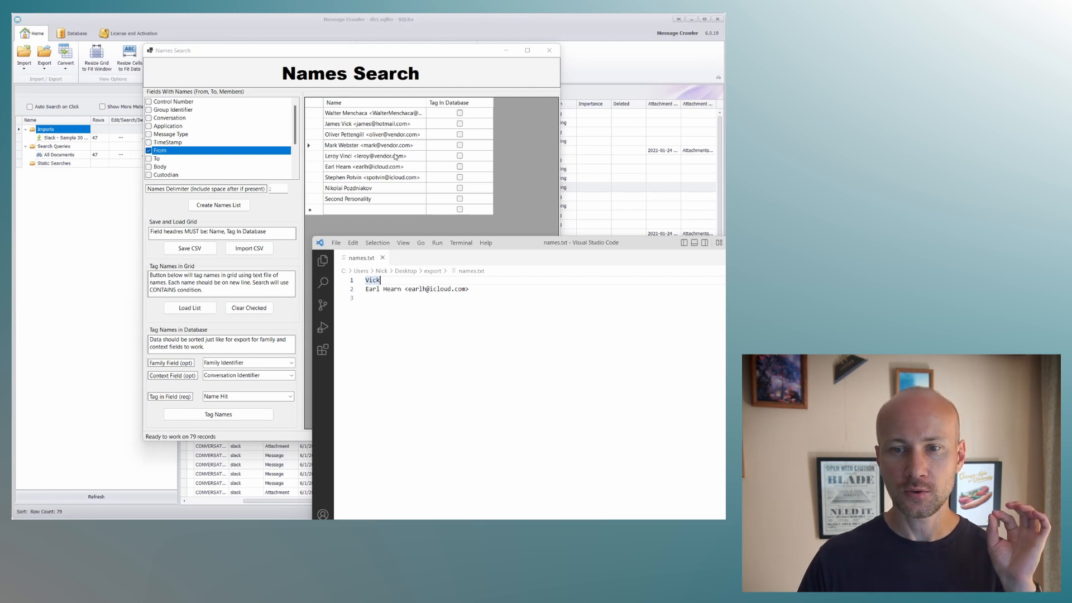
drag(384, 281, 365, 281)
click(387, 281)
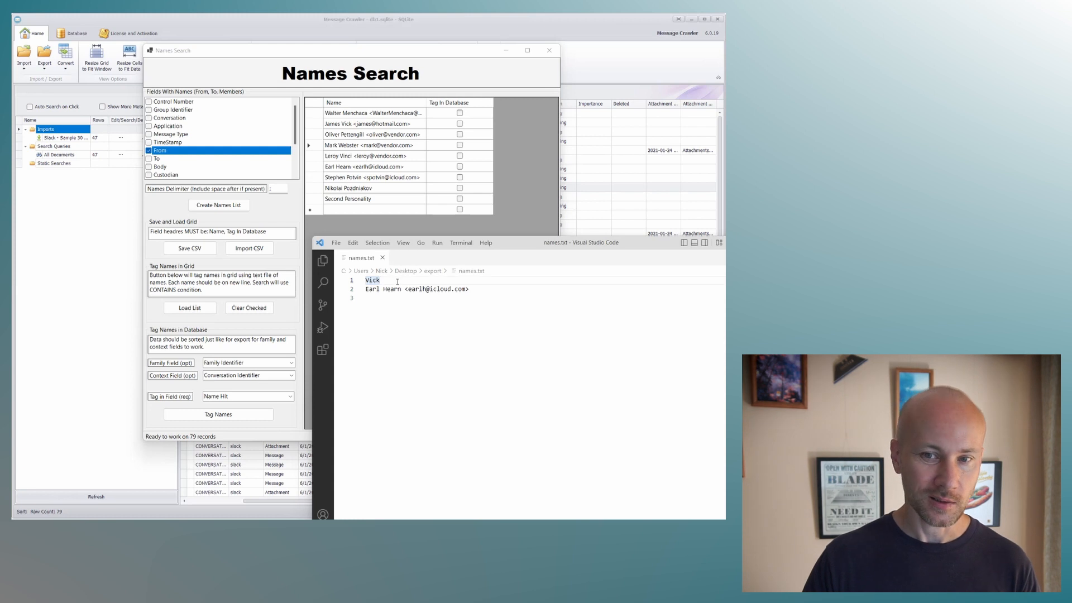
click(471, 290)
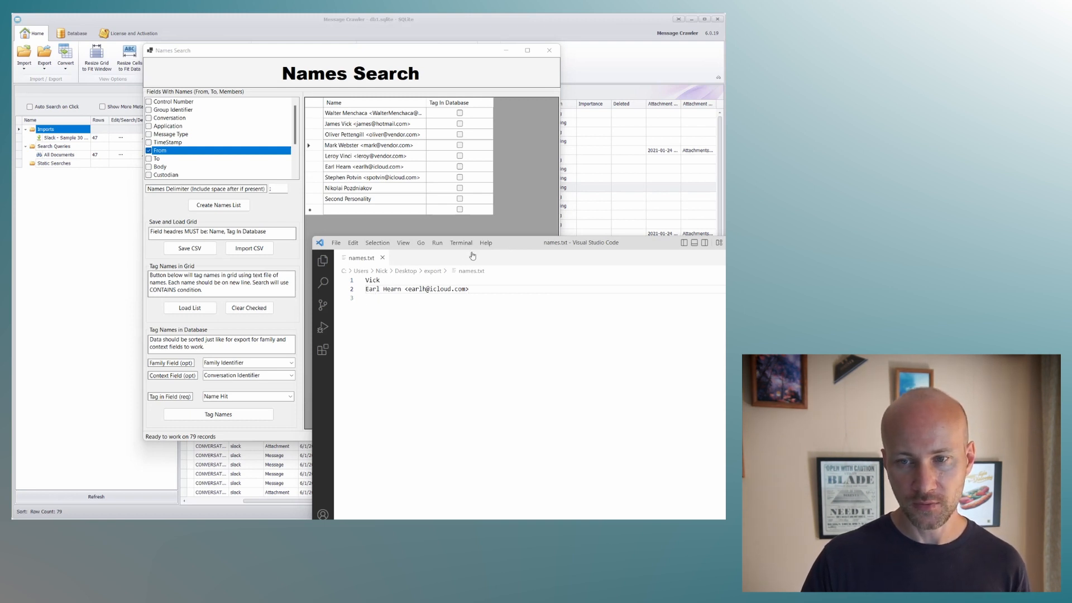
click(511, 235)
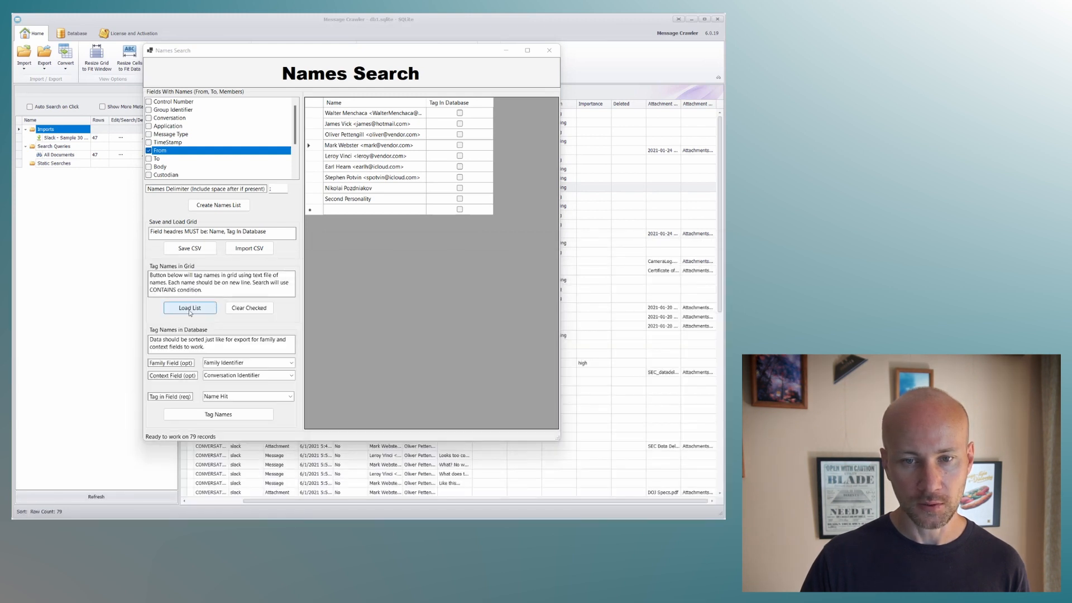
Load names.txt from the export folder on the Desktop to mark the matching names in the grid.
click(190, 309)
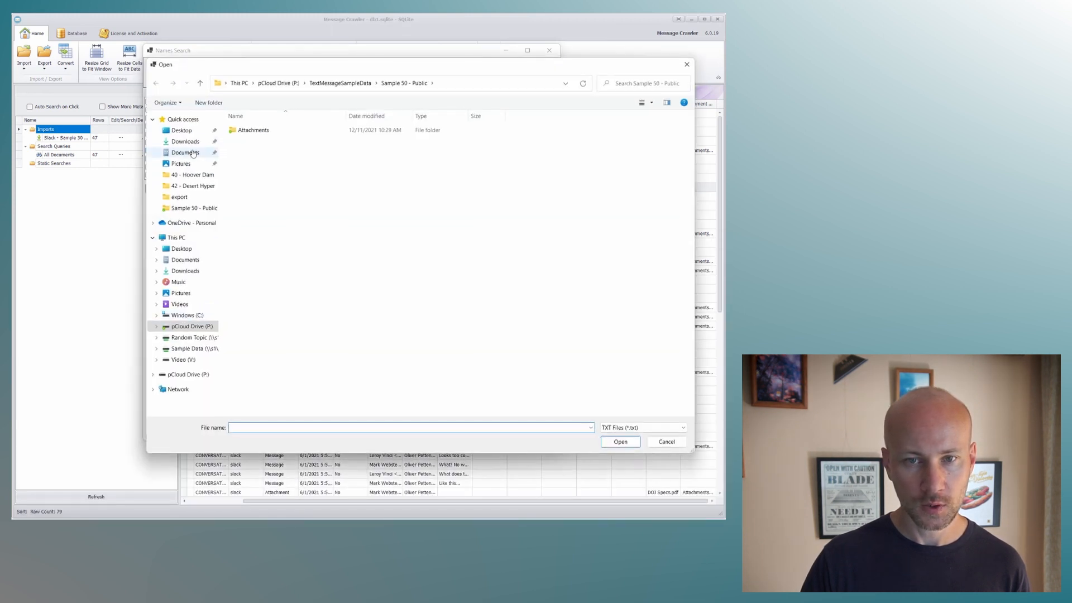
click(193, 131)
double_click(240, 140)
double_click(243, 132)
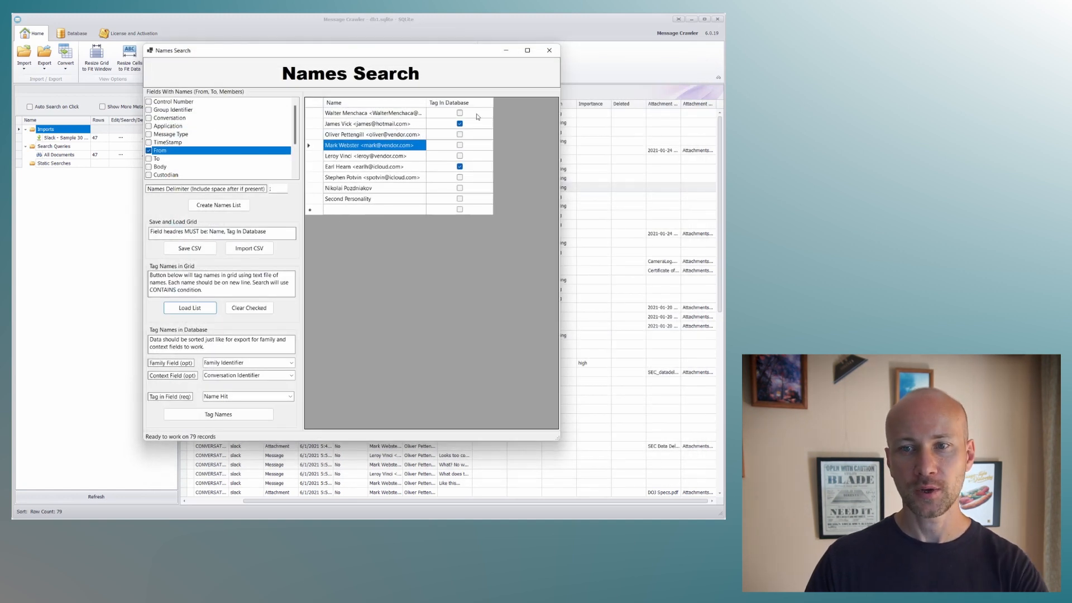
Clear the family and context fields, tag the marked names in Name Hit, and close Names Search.
drag(204, 363, 264, 376)
key(Delete)
key(Delete)
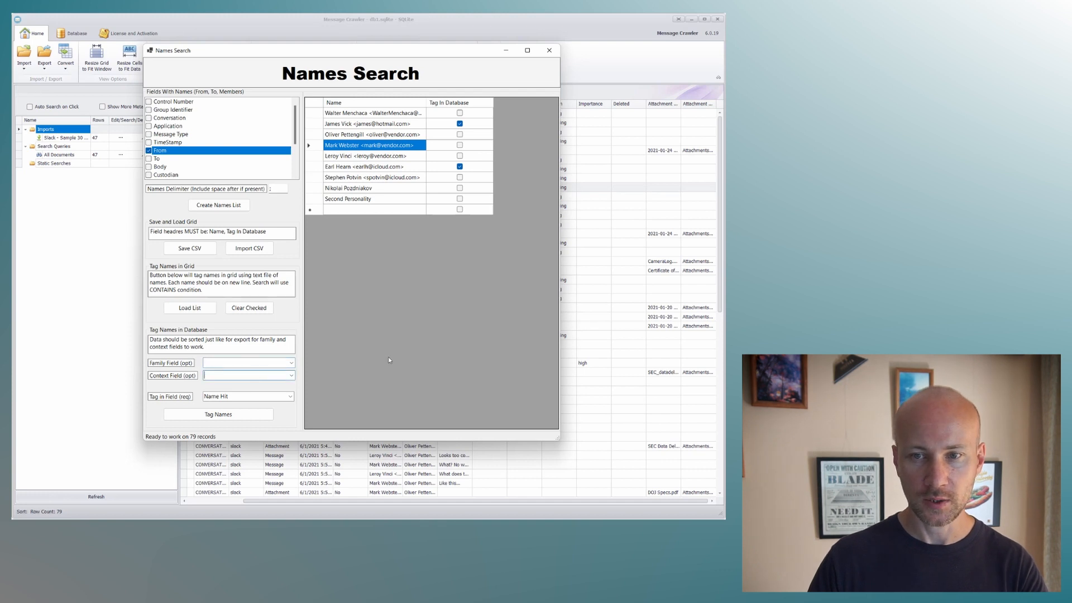
click(242, 415)
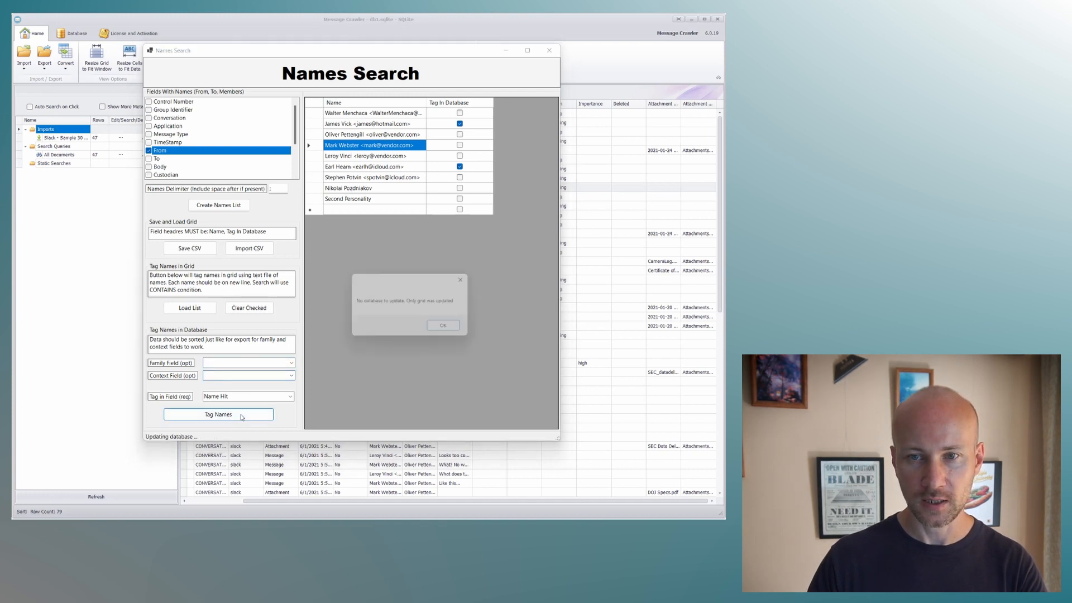
click(434, 330)
click(550, 51)
Move the Name Hit column in front of From and check the tagged messages in the skype and imessage conversations.
drag(692, 104, 335, 107)
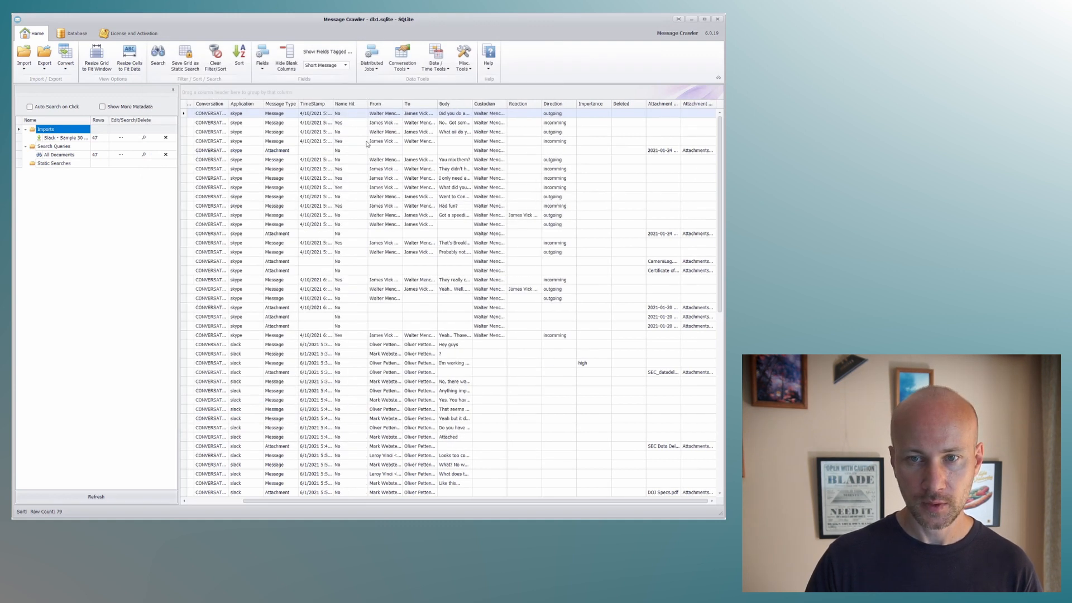
click(353, 124)
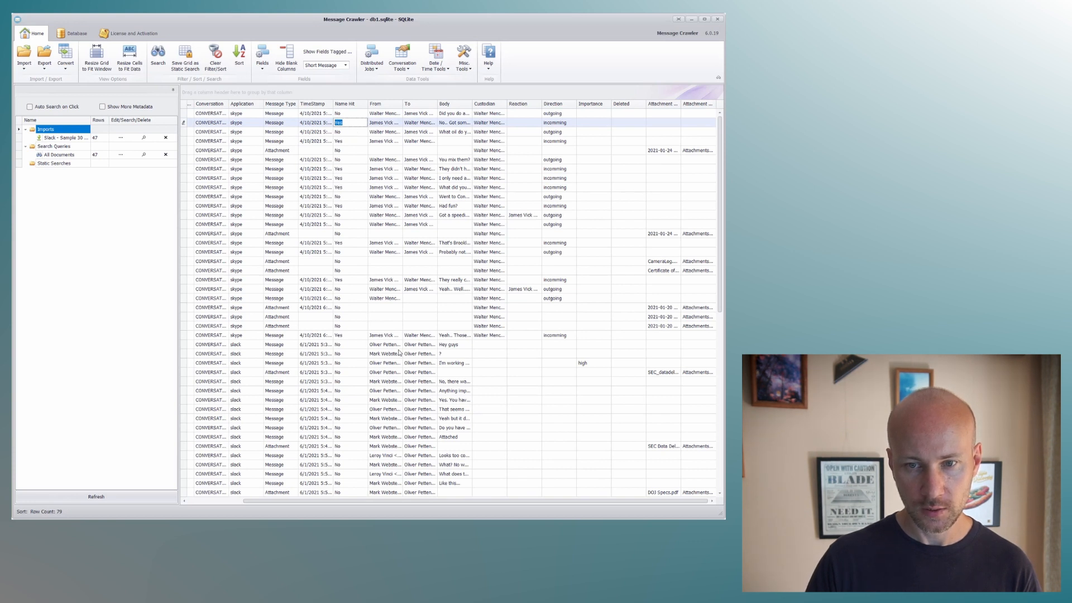
drag(718, 268, 721, 402)
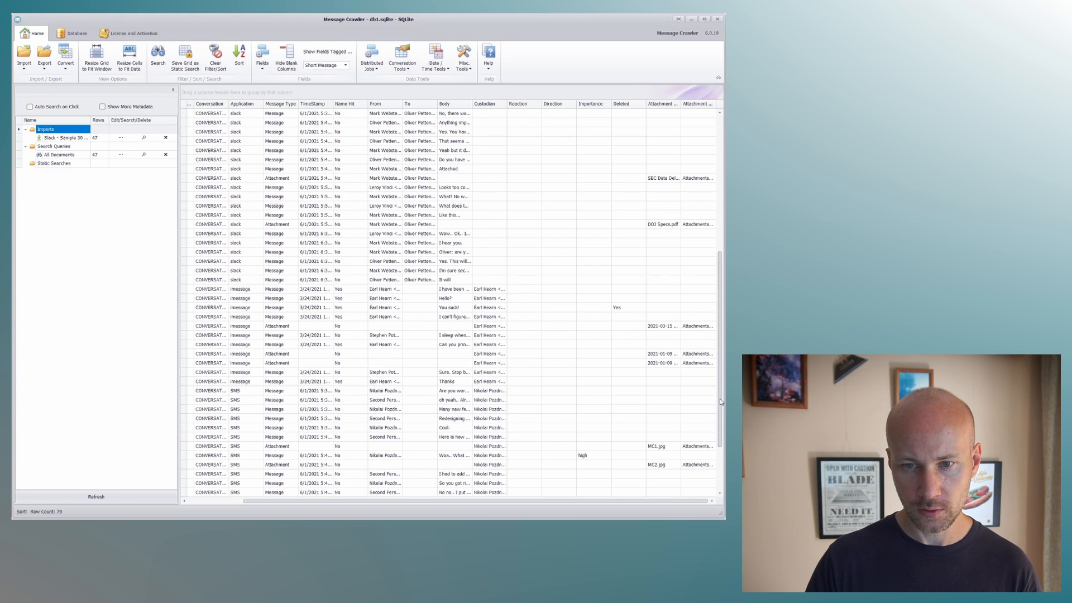
click(385, 344)
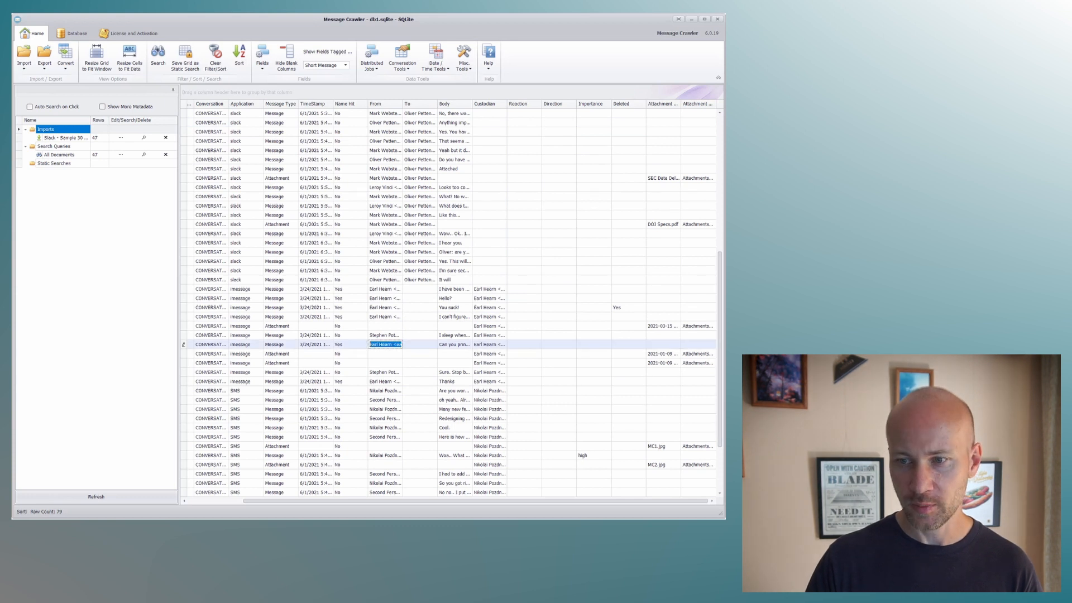
drag(721, 334, 719, 196)
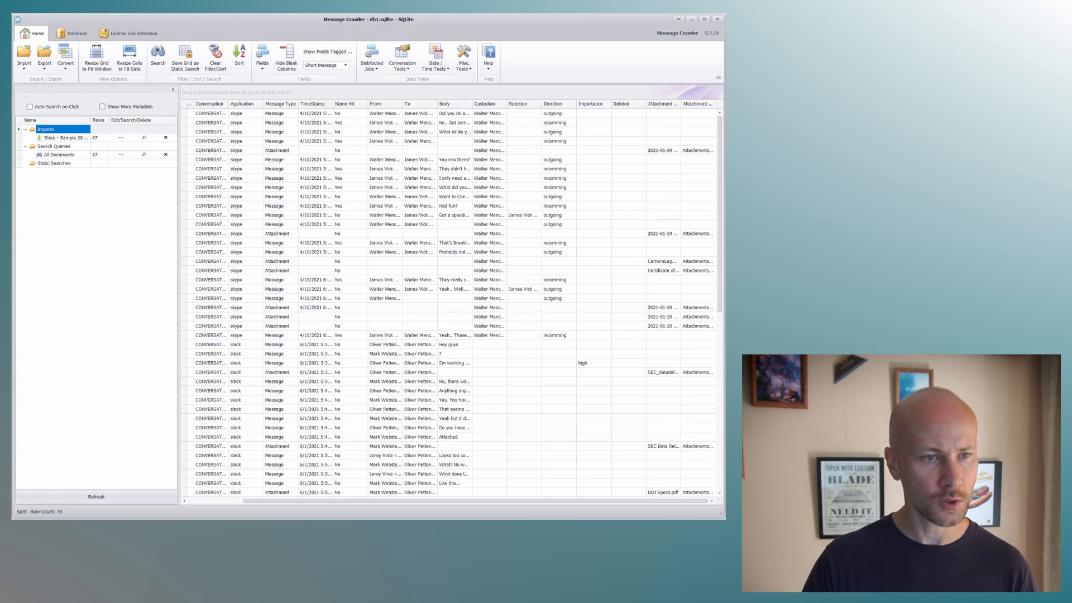
Switch to Visual Studio Code to review the names.txt entries again, and move its window out of the way.
key(alt+Tab)
drag(391, 176, 397, 151)
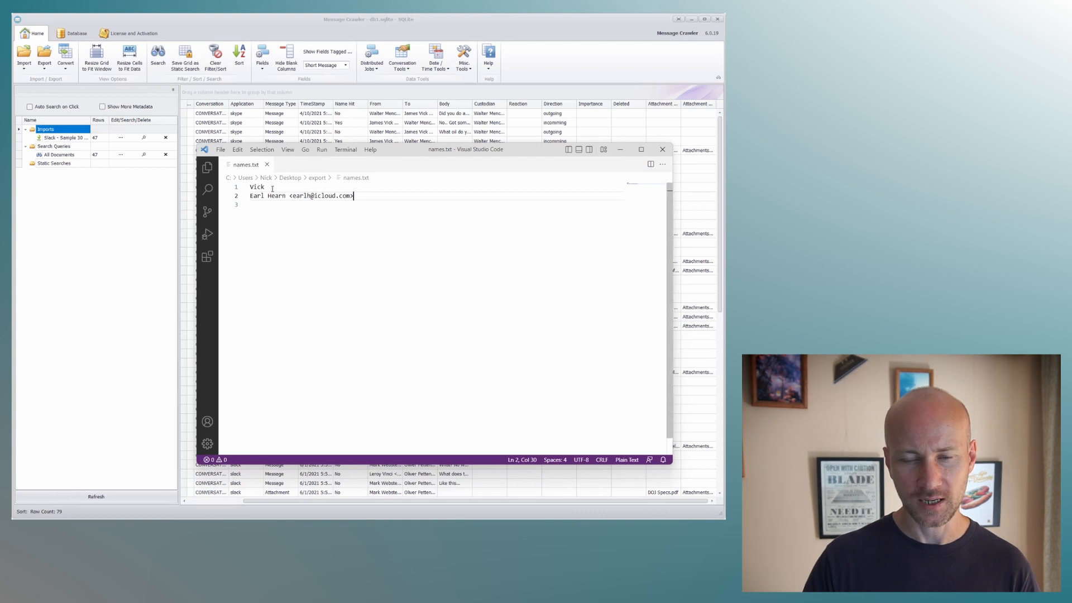
drag(514, 152, 12, 235)
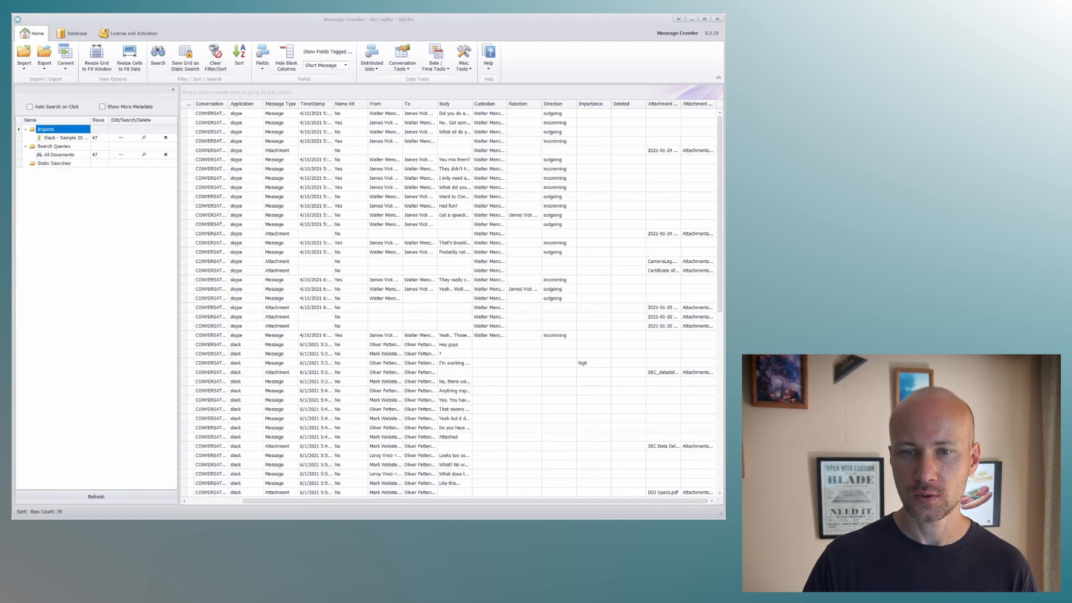
click(464, 64)
click(495, 187)
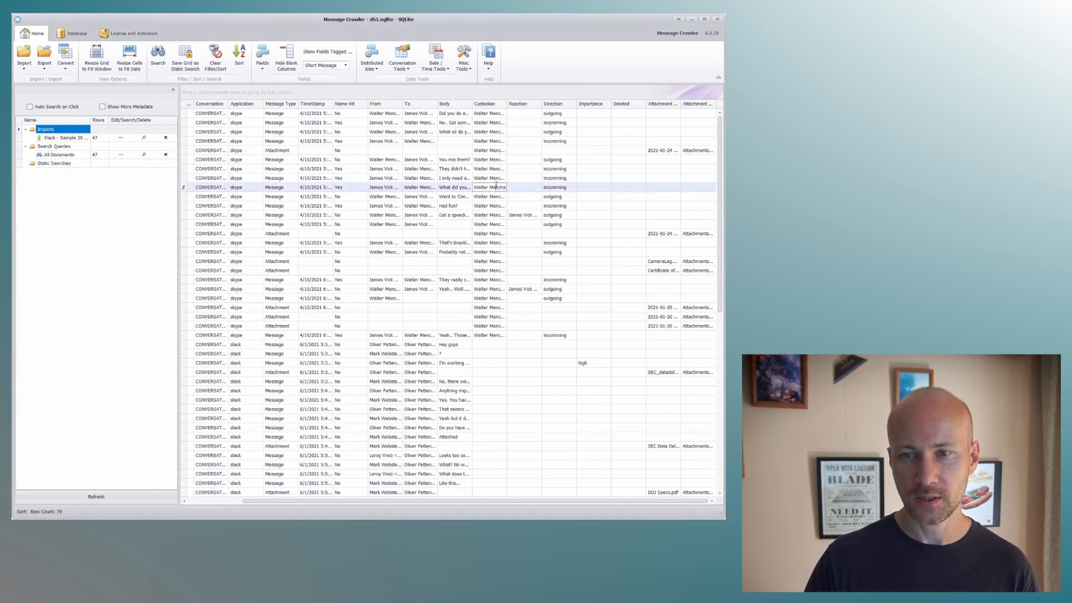
Open Names Search and create a names list from the From field.
click(468, 70)
click(472, 185)
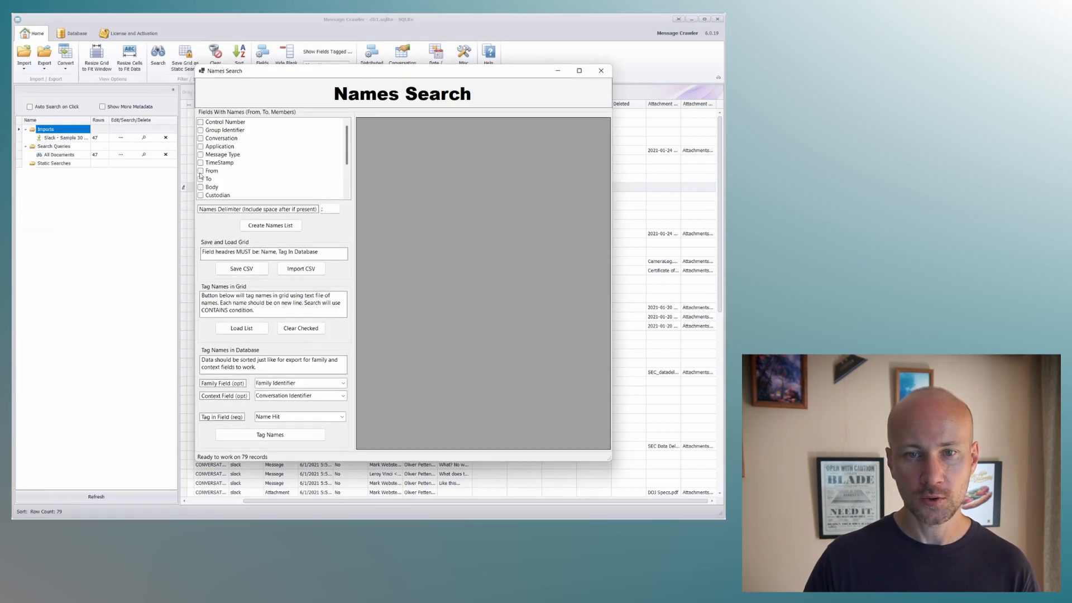
click(200, 172)
click(253, 226)
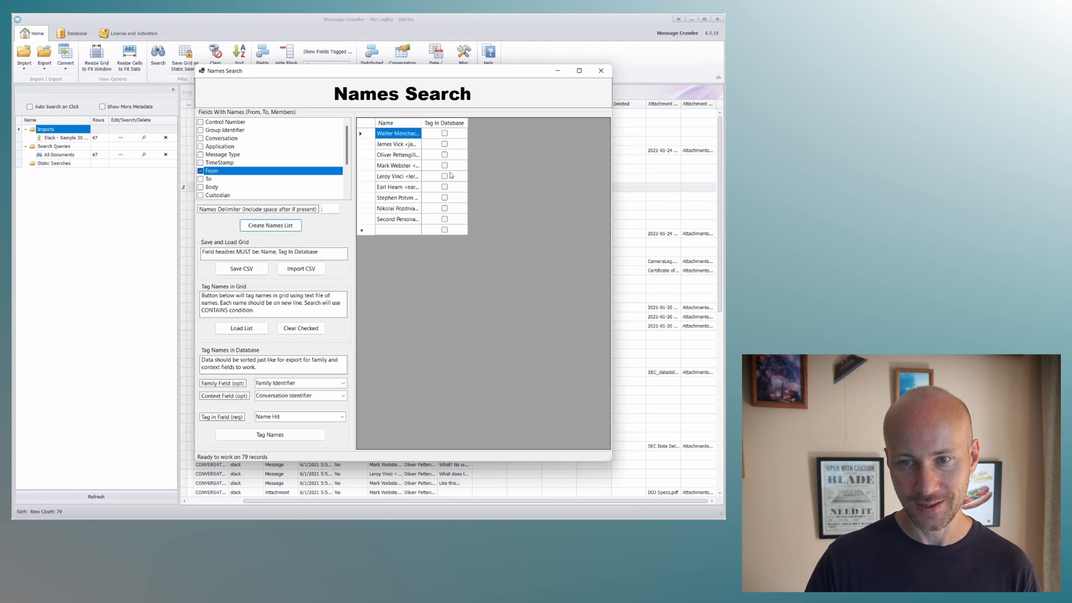
Mark the second, fifth and eighth senders in the names grid for tagging in the database.
double_click(408, 145)
key(Right)
key(Right)
key(space)
key(Down)
key(Down)
key(Down)
key(space)
key(Down)
key(Down)
key(Down)
key(space)
key(Down)
key(Down)
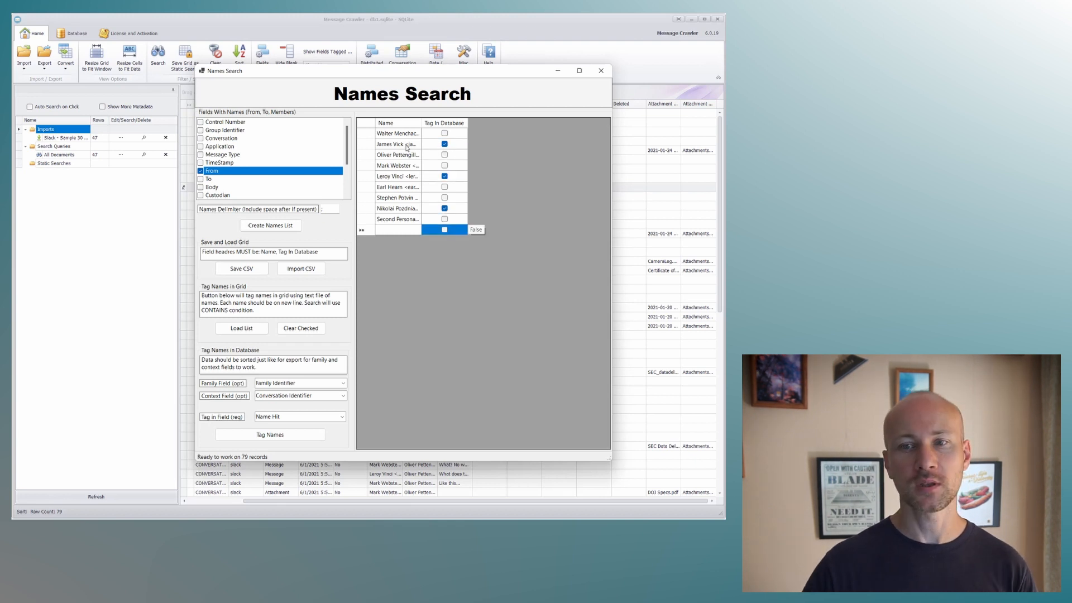
click(444, 143)
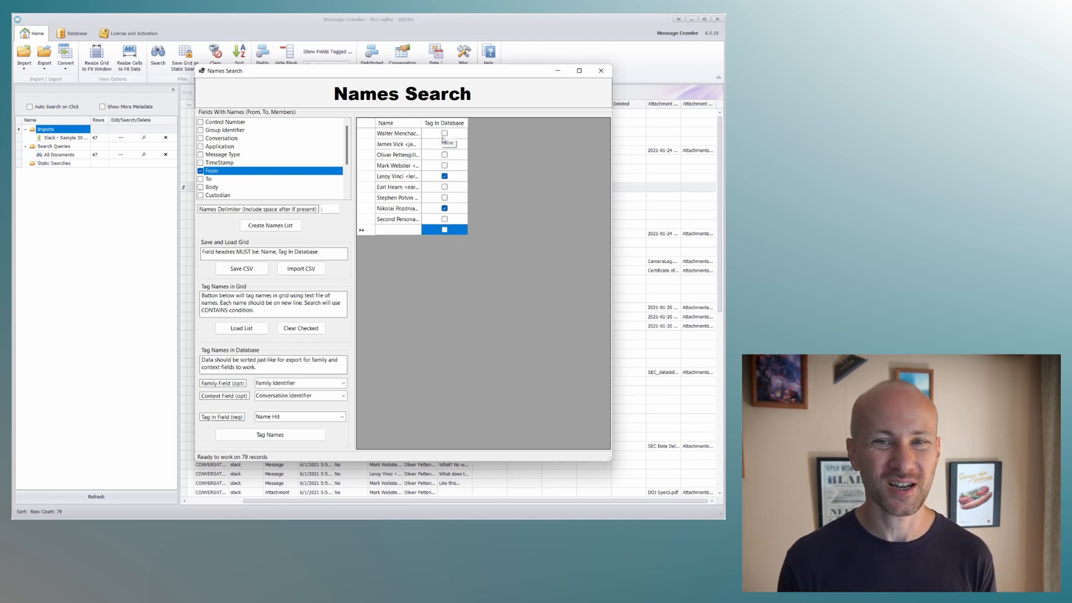
click(444, 143)
Sort the grid by name with a wider Name column, and clear all checked names.
click(416, 123)
drag(422, 122, 526, 124)
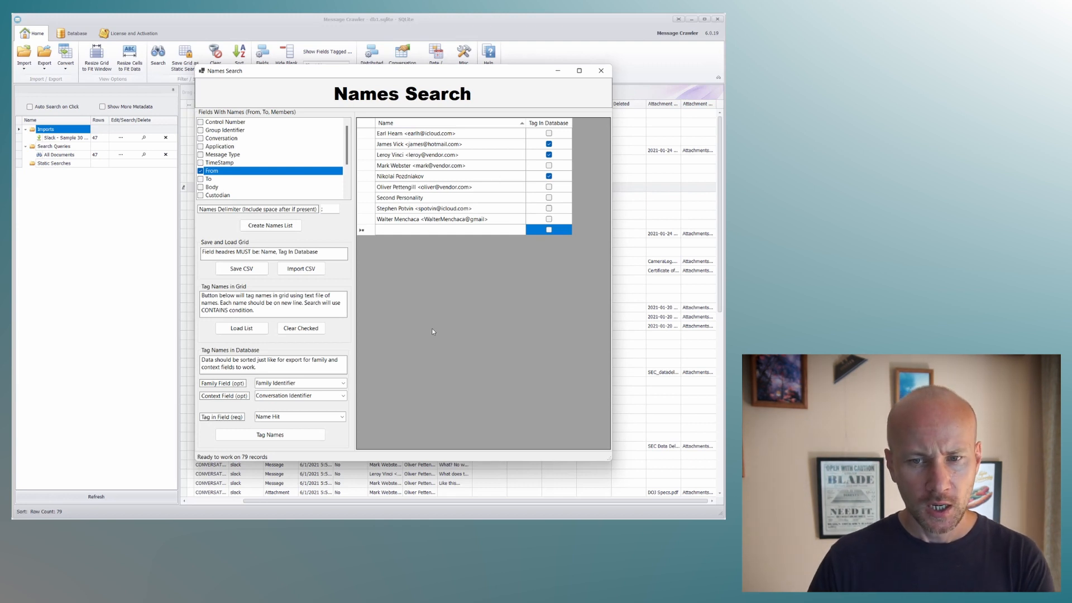
click(291, 330)
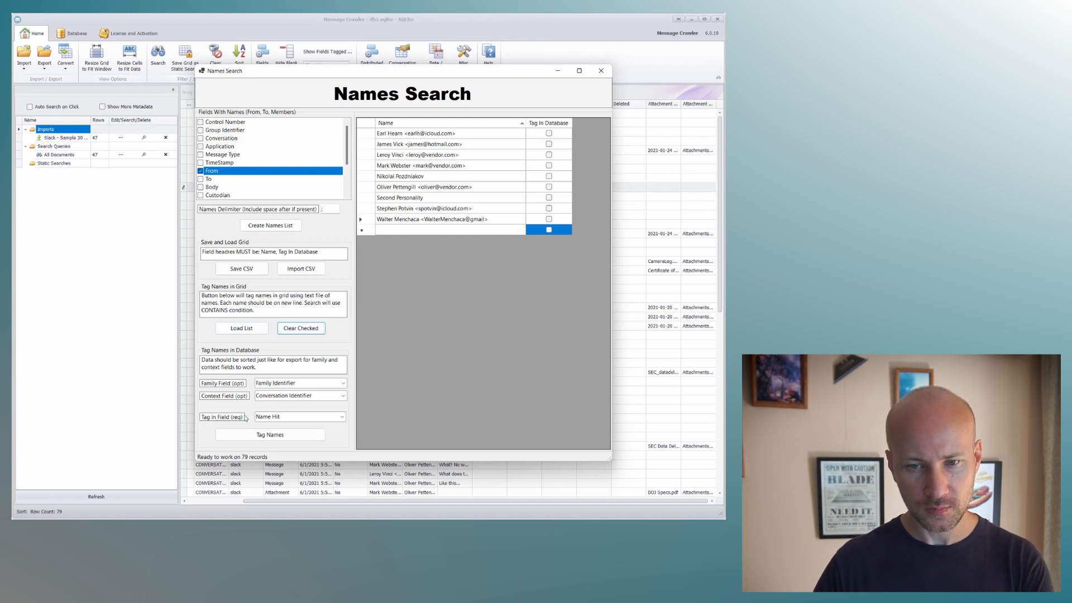
Empty the optional family and context fields, keeping Name Hit as the tag field.
click(315, 384)
click(300, 418)
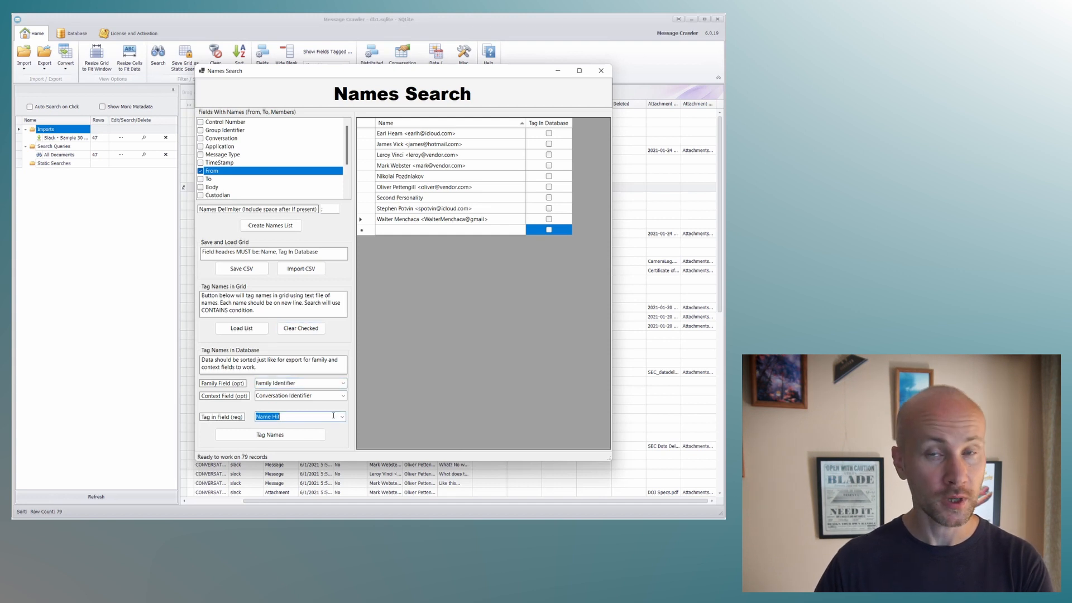
click(343, 384)
click(343, 385)
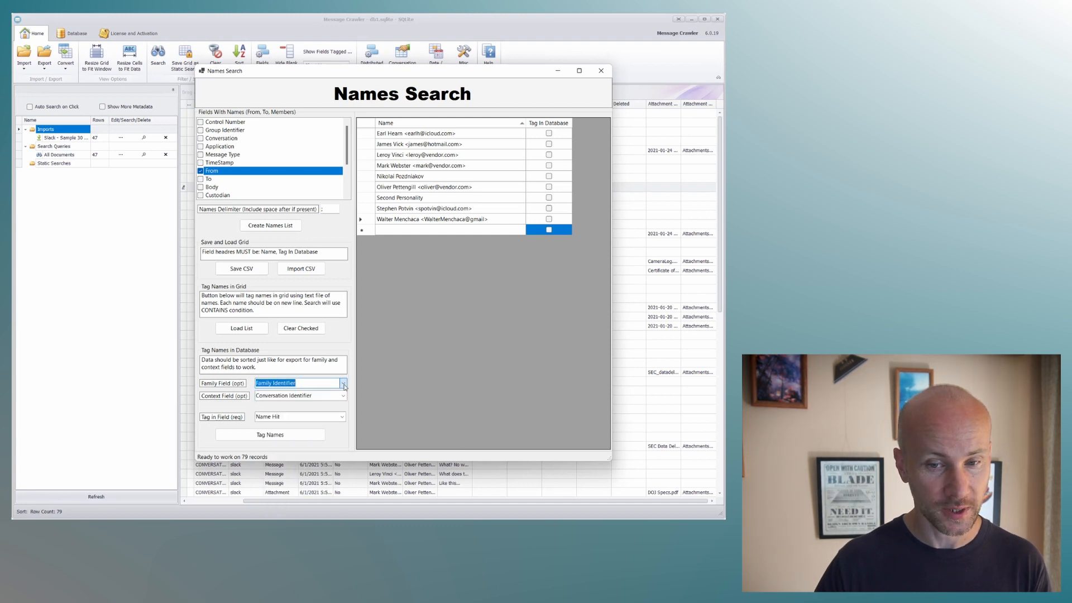
key(BackSpace)
key(Tab)
key(BackSpace)
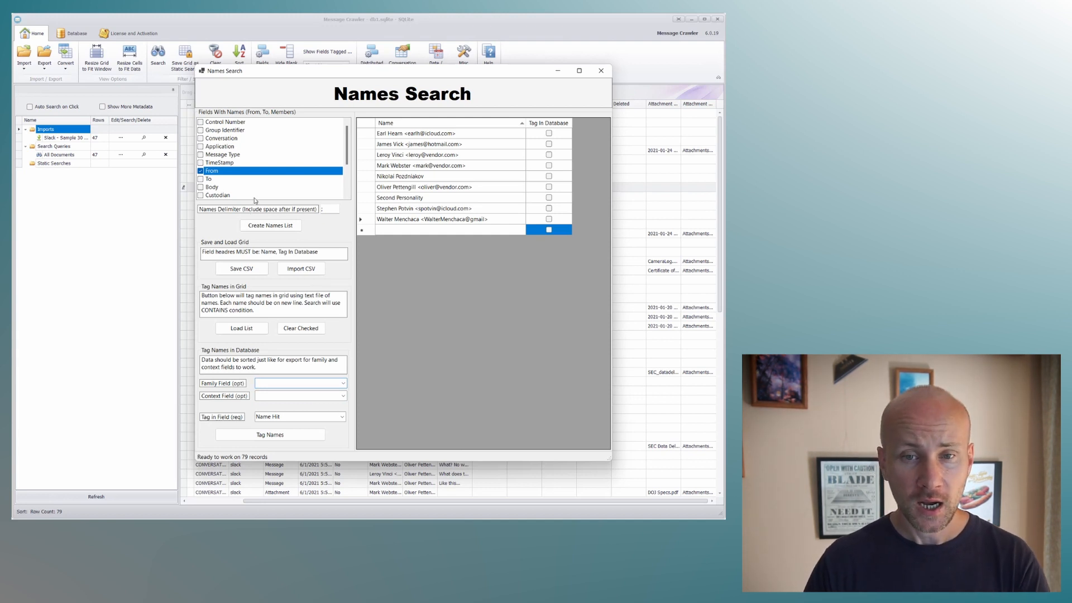
Select Message Type instead of From as the source field and rebuild the names list.
mouse_move(287, 76)
mouse_down()
mouse_move(335, 291)
mouse_move(304, 65)
mouse_up()
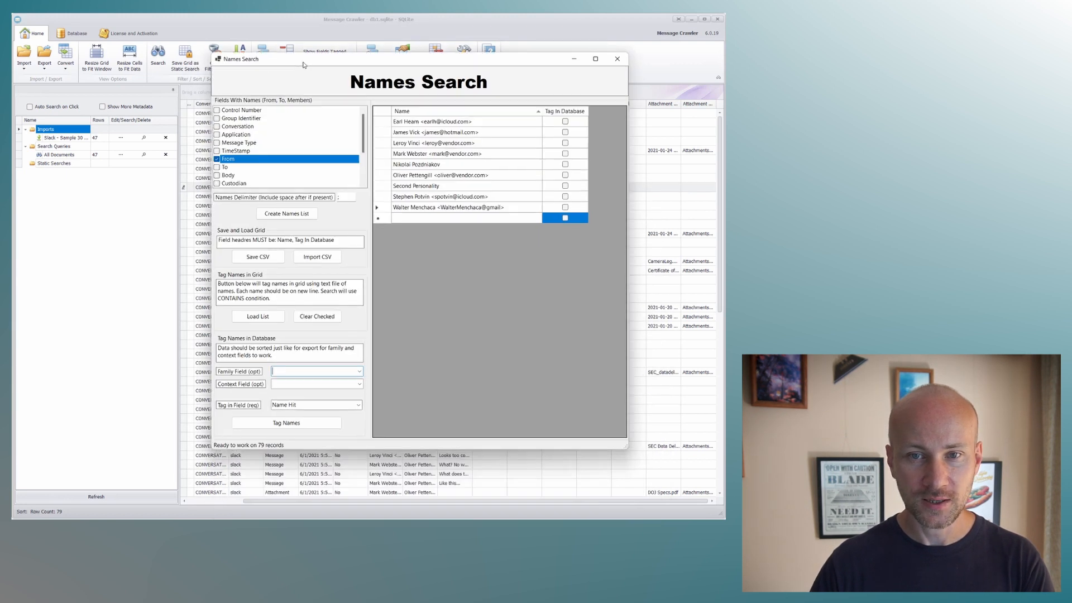
click(217, 143)
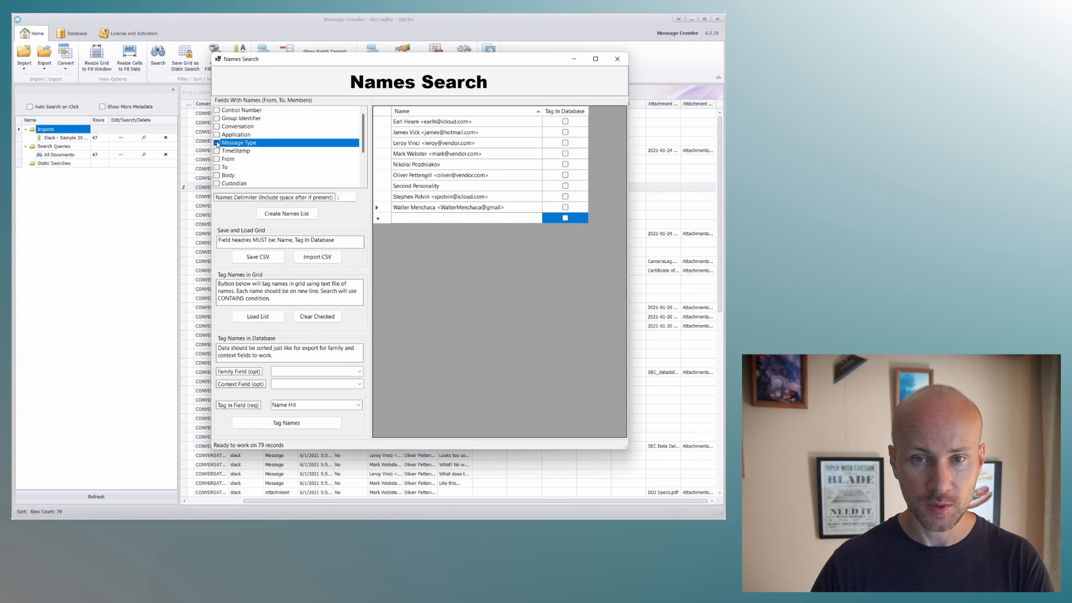
click(272, 215)
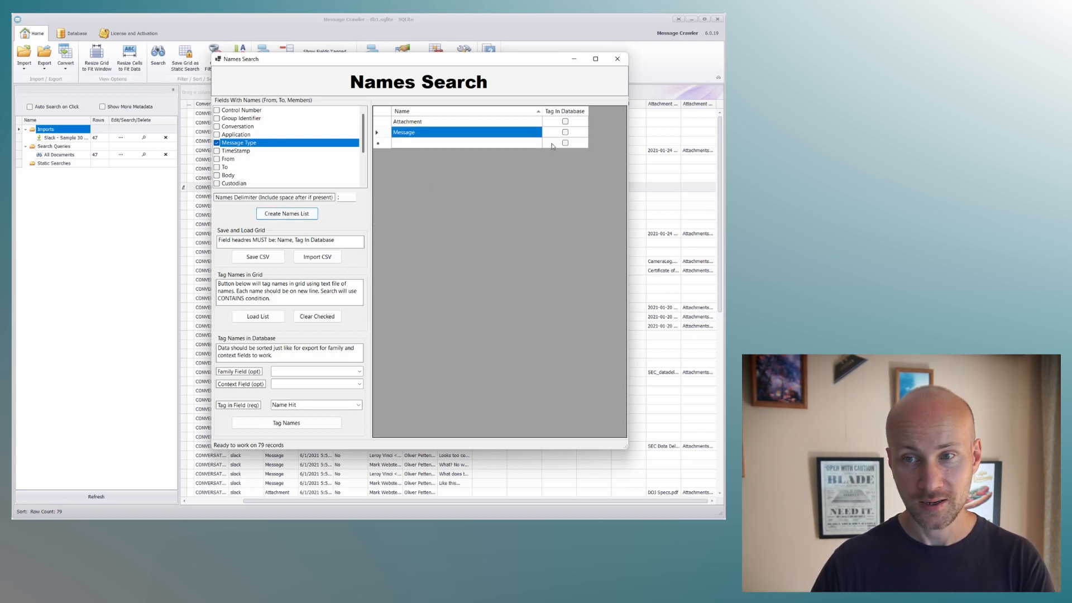
Mark Attachment in the grid, tag it in the Name Hit field, and close Names Search.
click(565, 122)
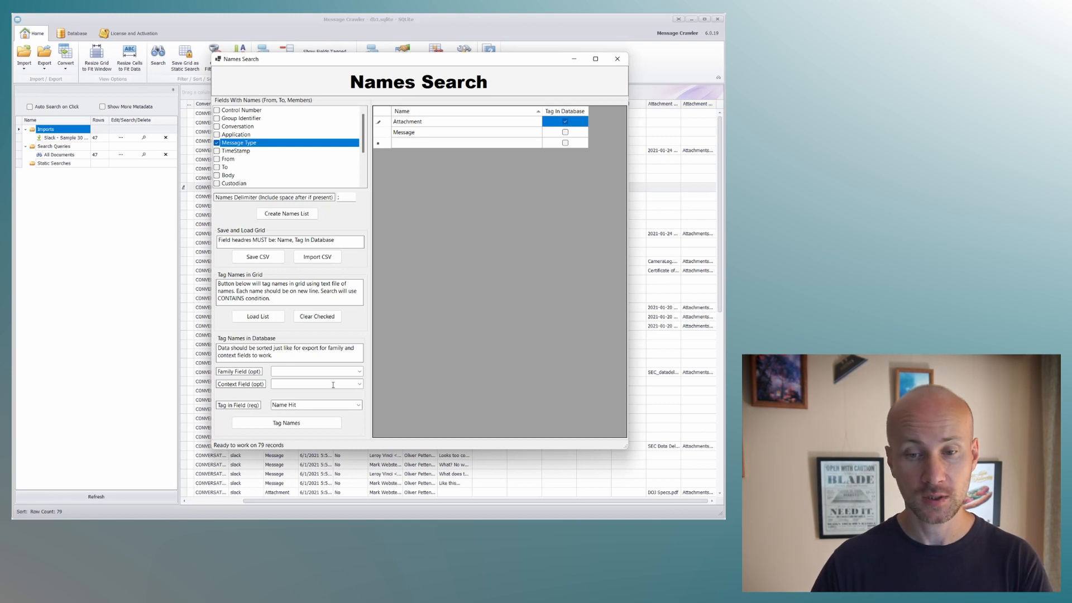
click(306, 422)
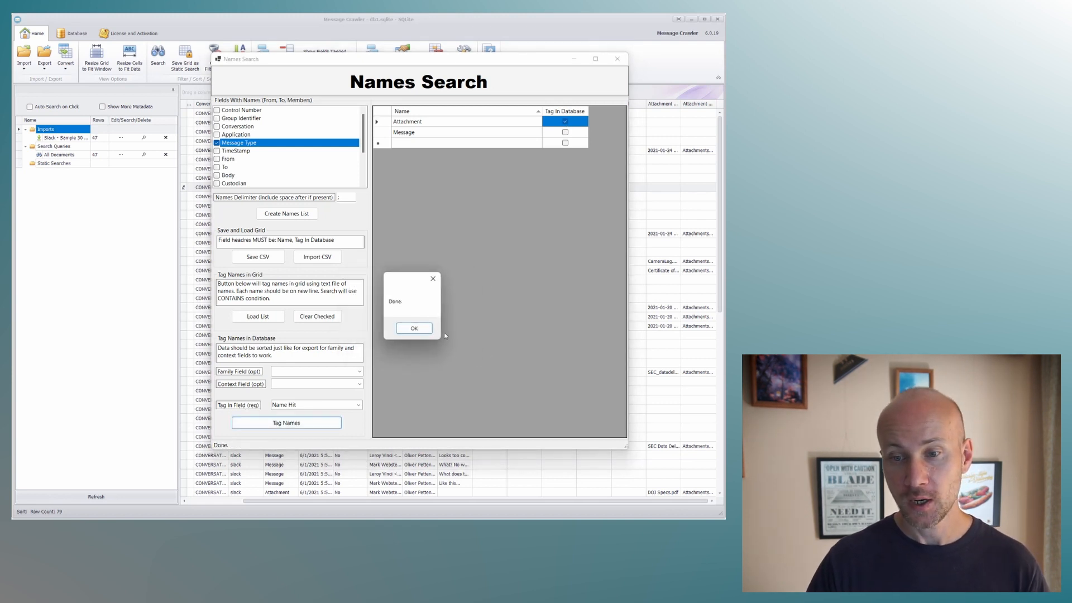
click(423, 328)
click(618, 59)
Move the Name Hit column directly after Message Type and check the tags on the attachment rows.
drag(693, 104, 301, 107)
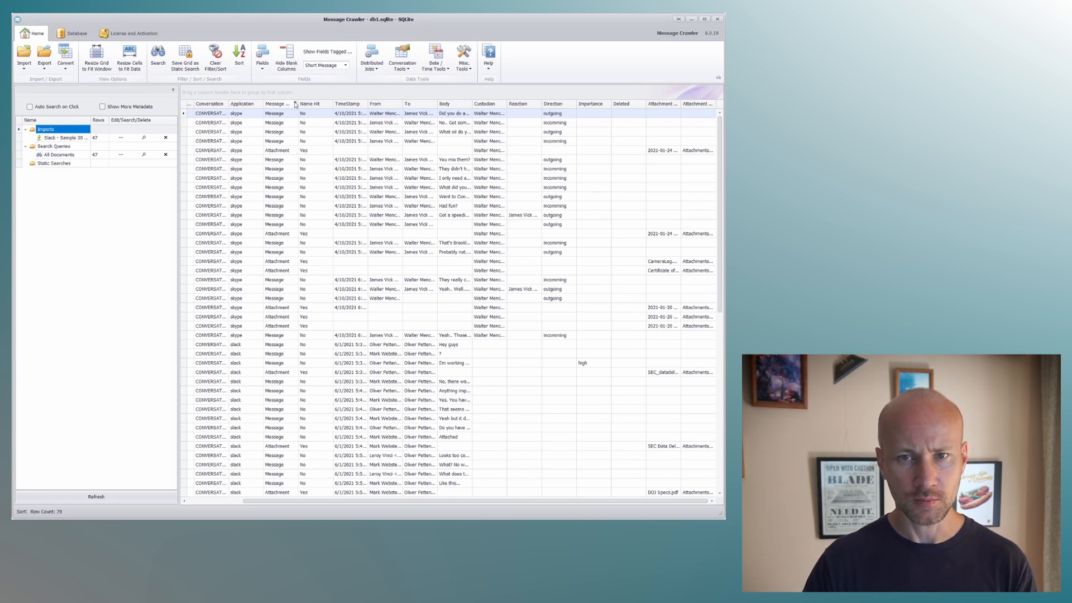
click(295, 104)
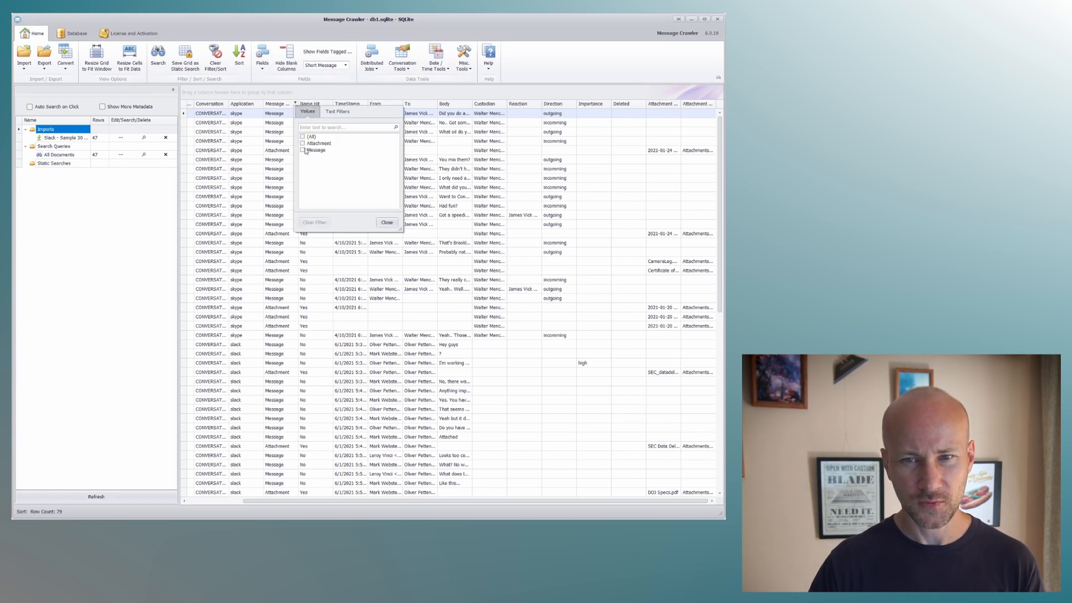
click(388, 223)
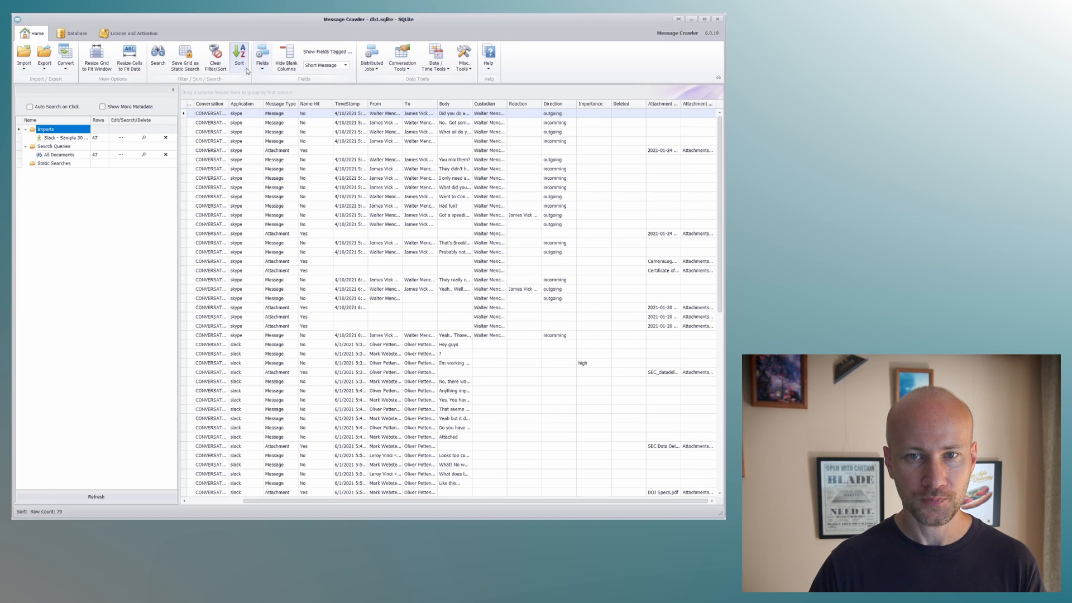
click(268, 71)
click(331, 187)
click(331, 187)
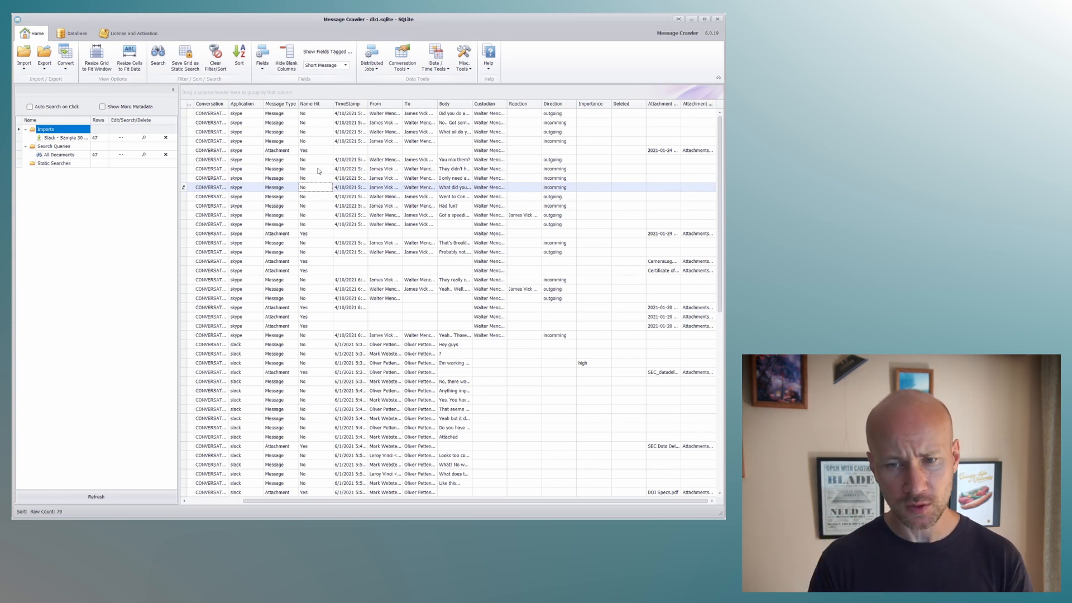
Reopen the Names Search tool.
click(444, 70)
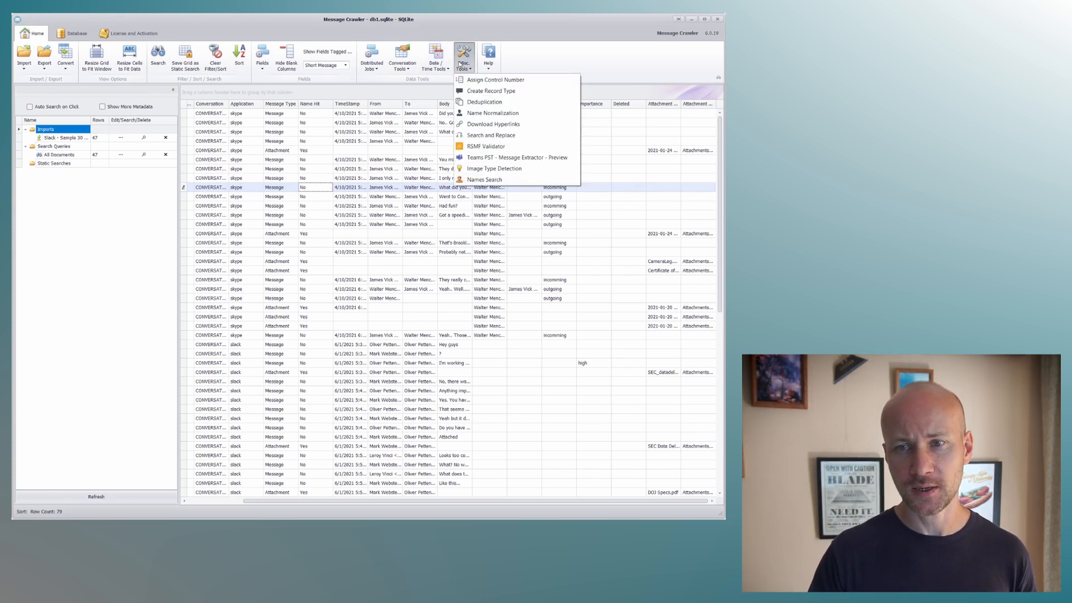
click(472, 180)
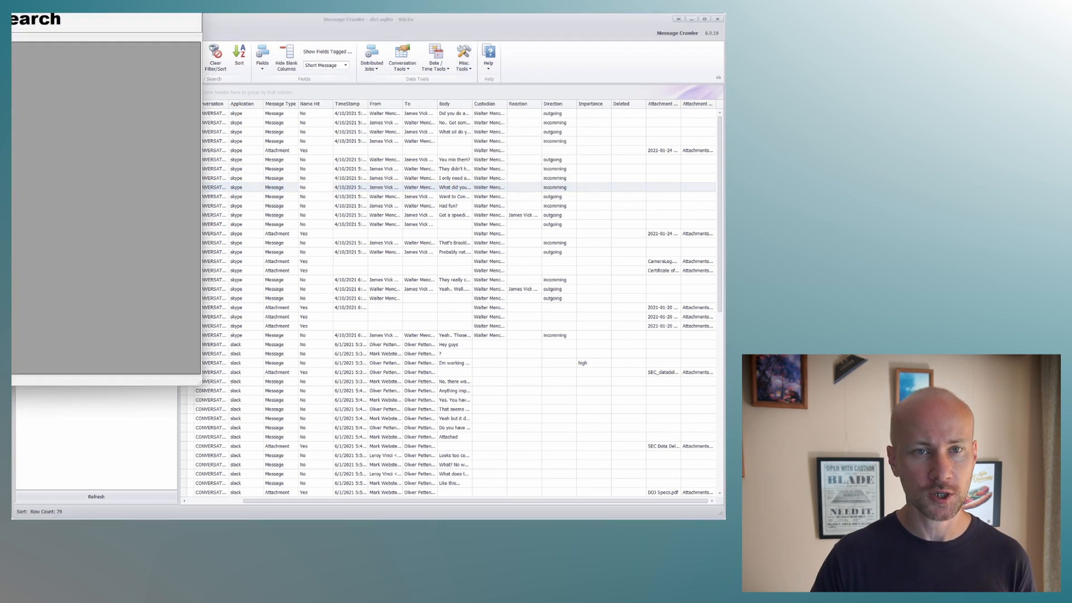